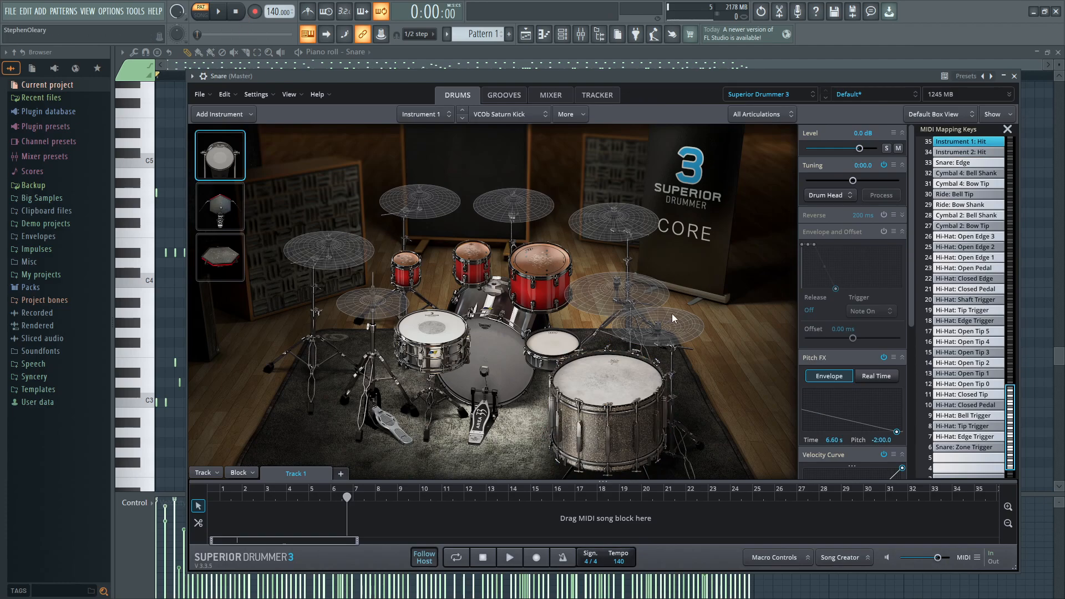
# Load the 18" Zildjian K Constantinople Crash into Cymbal 2 and the 16" Masterwork Jazz Master Crash into Cymbal 4.
pyautogui.rightClick(406, 206)
pyautogui.click(474, 285)
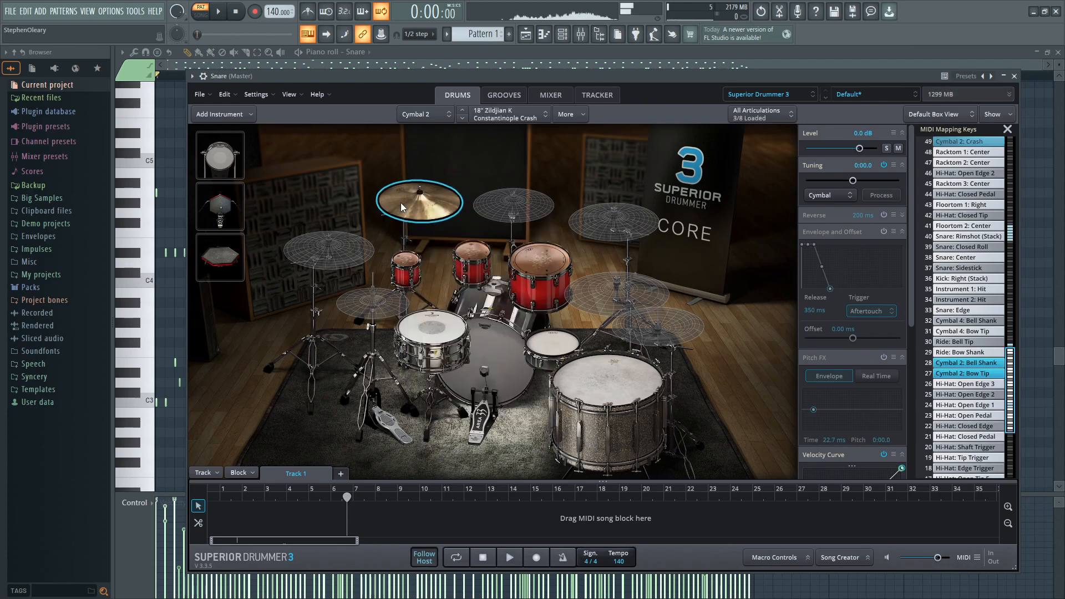
pyautogui.rightClick(635, 208)
pyautogui.click(687, 295)
pyautogui.click(424, 191)
pyautogui.click(639, 227)
pyautogui.rightClick(639, 227)
pyautogui.click(690, 291)
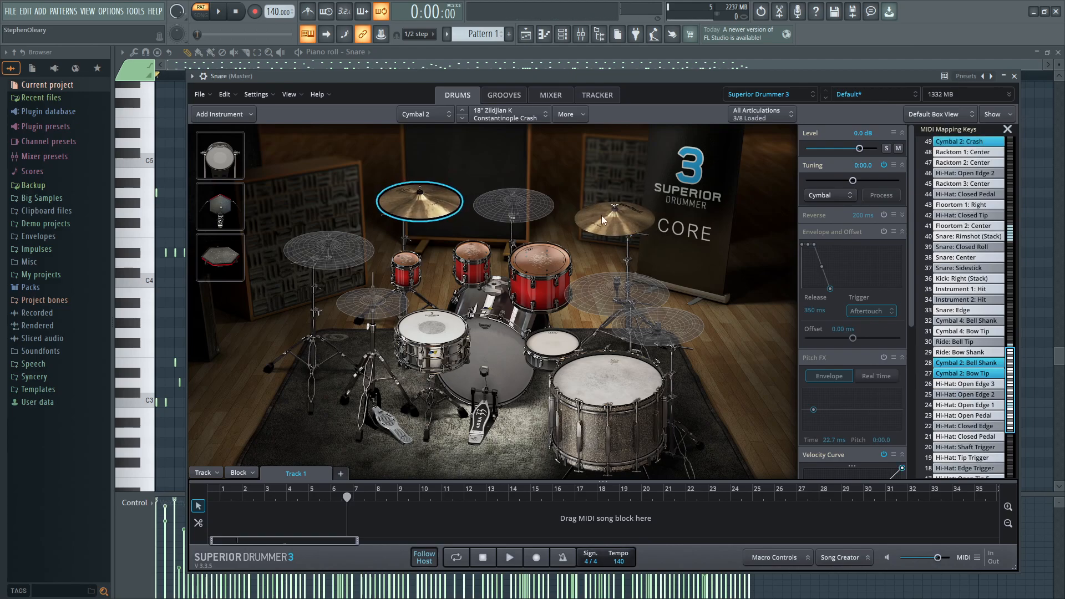
# Load the 20" Istanbul Agop Traditional China into Cymbal 1 and a cymbal into the empty Cymbal 5 slot below the ride.
pyautogui.rightClick(341, 239)
pyautogui.click(450, 319)
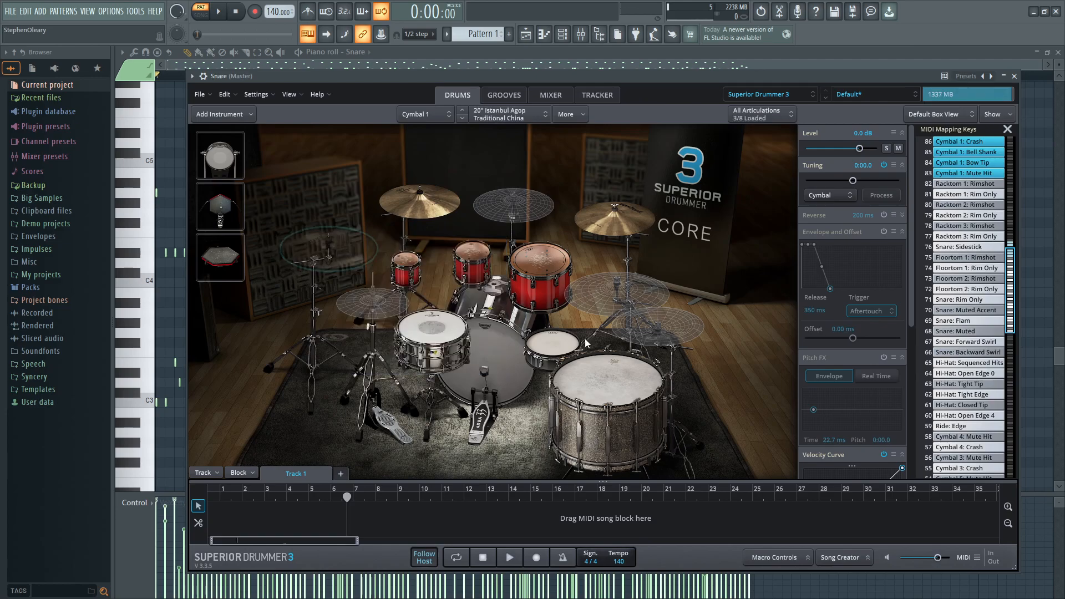
pyautogui.rightClick(630, 327)
pyautogui.click(704, 395)
pyautogui.click(352, 250)
pyautogui.click(442, 205)
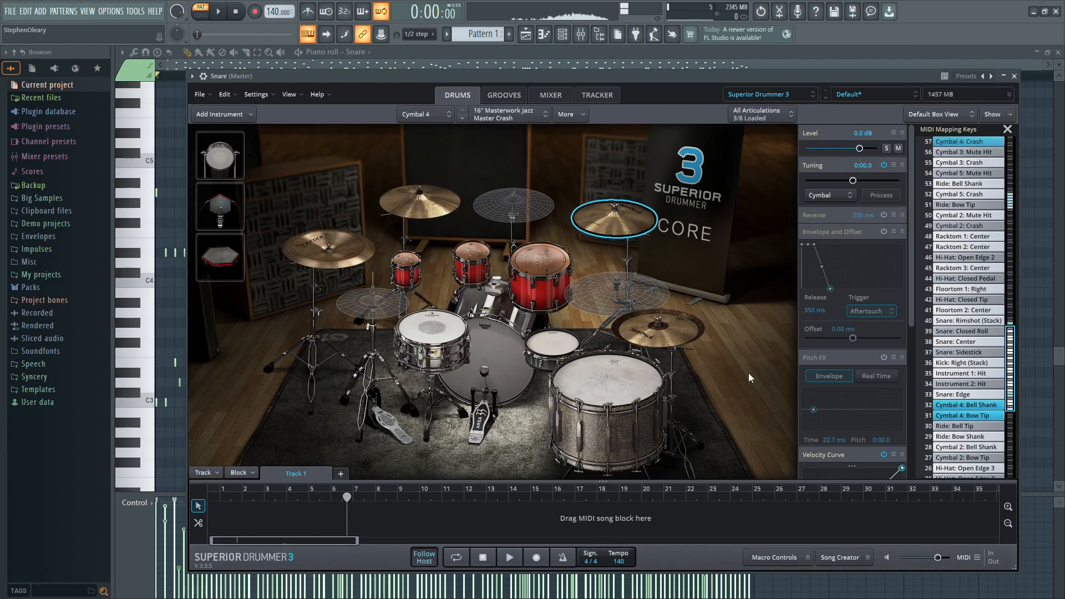
# Load the 20" Istanbul Agop Turk Ride and the 14" Top Bosphorus Traditional Series/14" Top Zildjian K Constantinople hi-hat.
pyautogui.rightClick(592, 294)
pyautogui.click(786, 391)
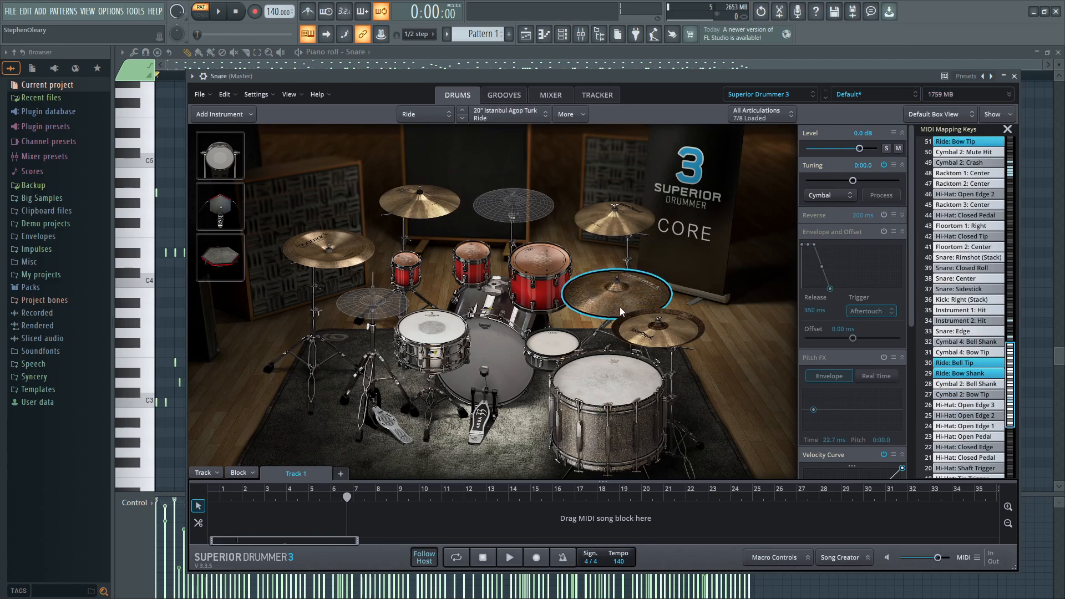
pyautogui.rightClick(356, 307)
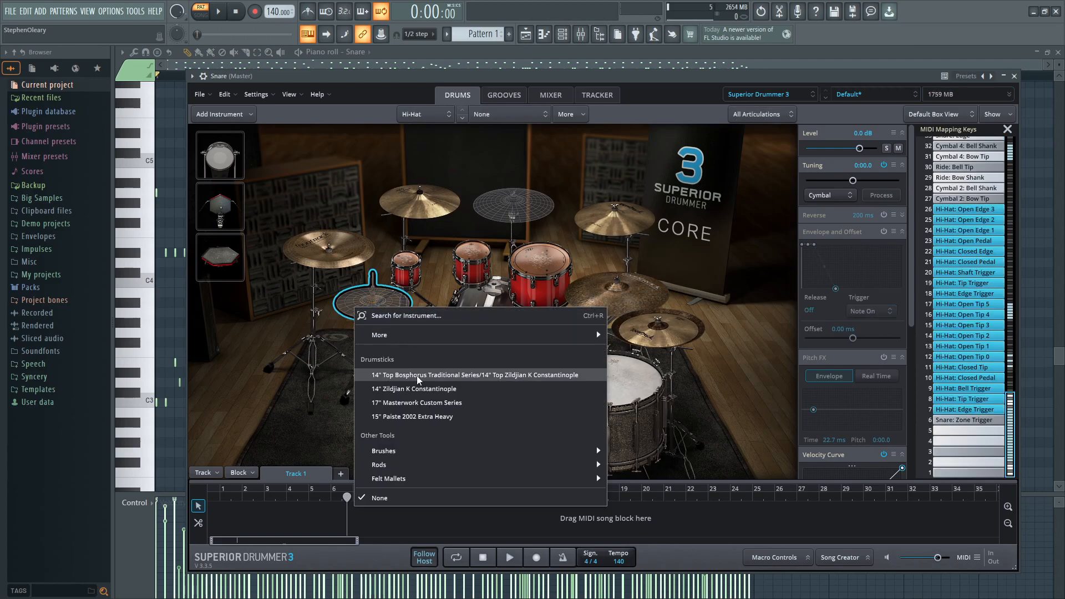
pyautogui.click(503, 375)
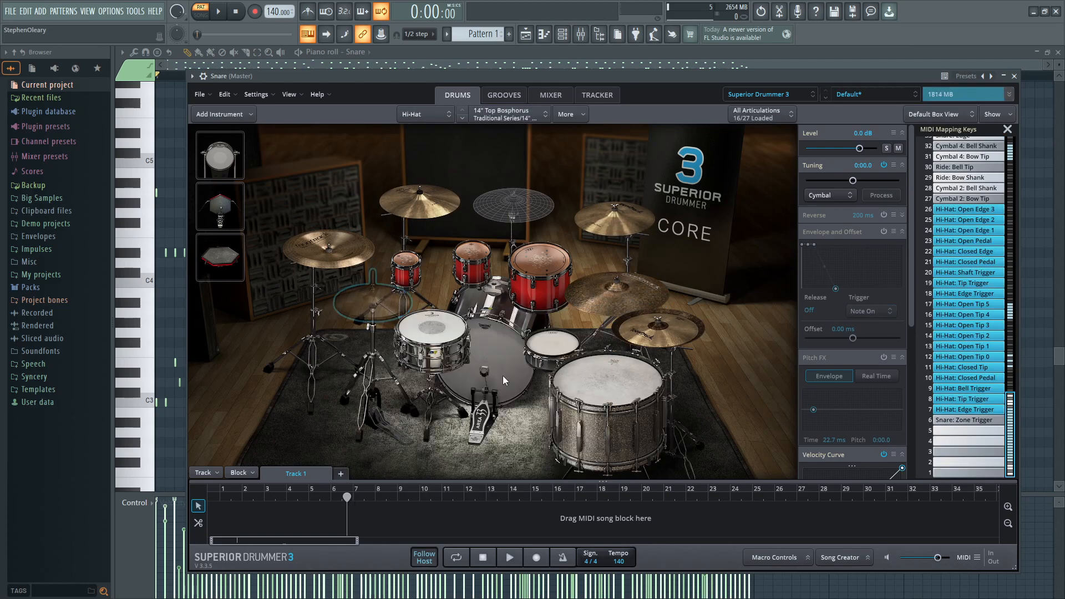
pyautogui.rightClick(376, 325)
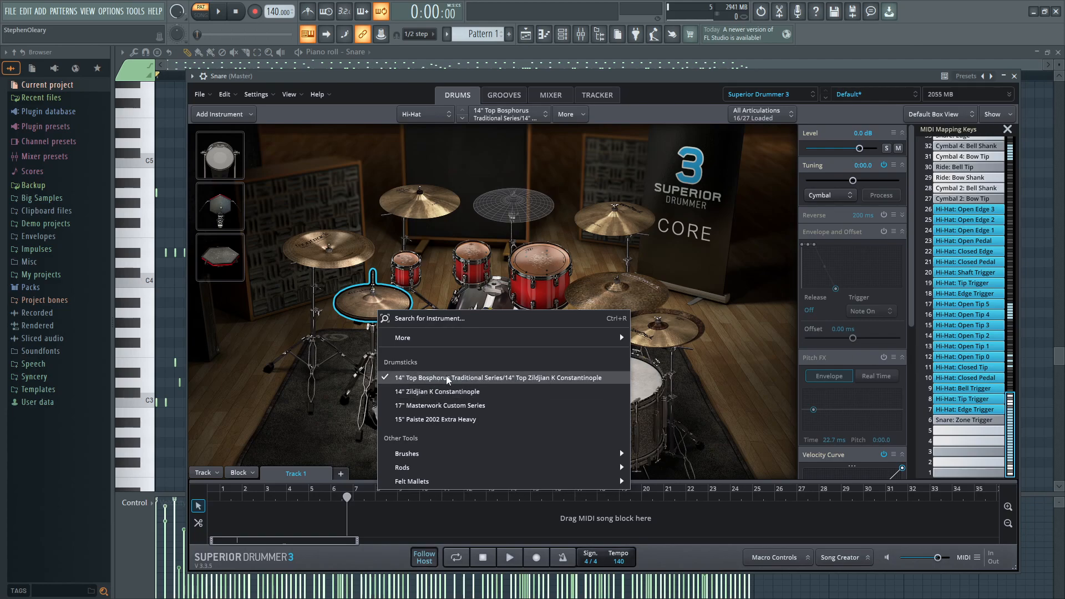
pyautogui.click(348, 311)
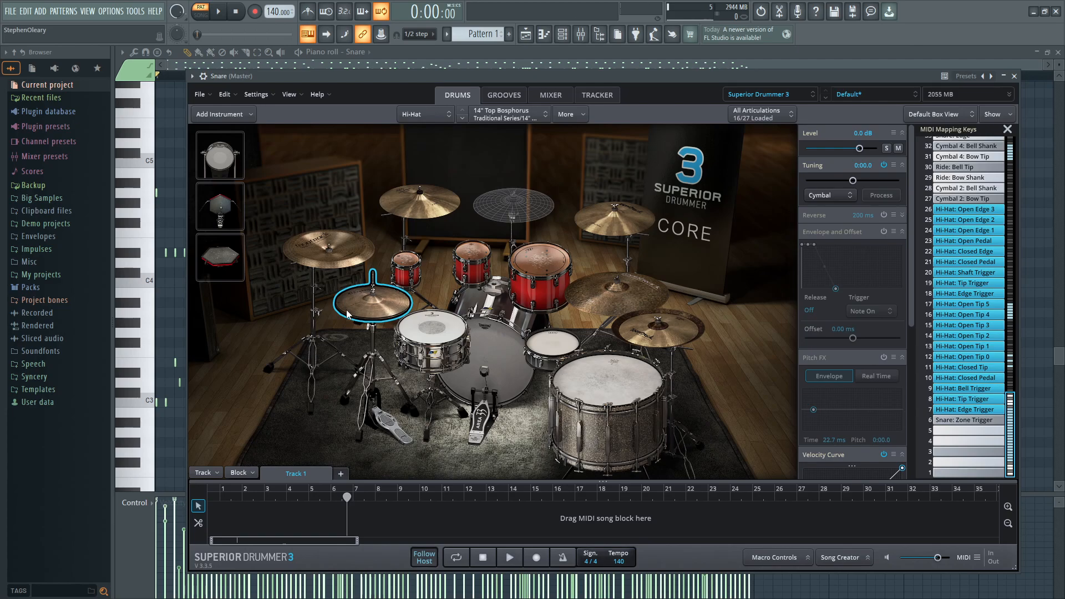
# Search for a Cymbal 3 instrument, filtering the cymbals to the Orchestral Percussion I library.
pyautogui.rightClick(483, 205)
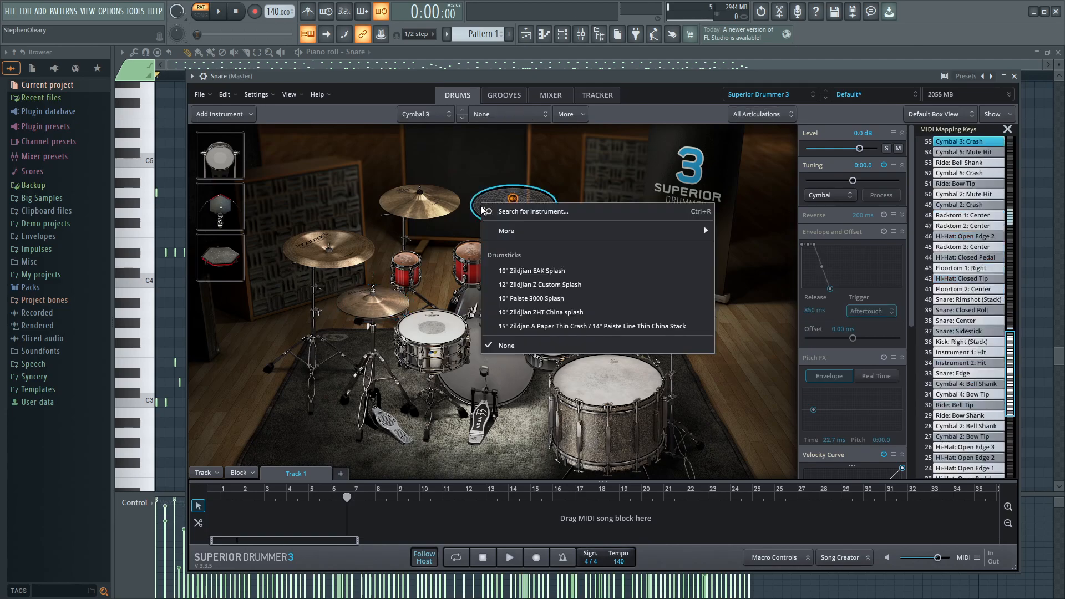
pyautogui.click(536, 217)
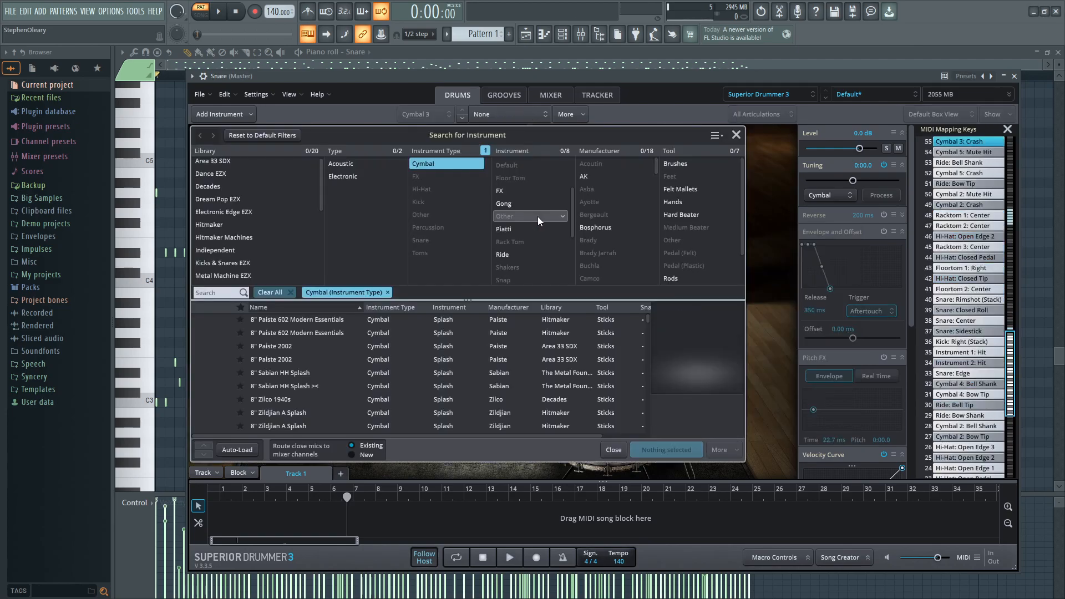
pyautogui.scroll(-3, 281, 189)
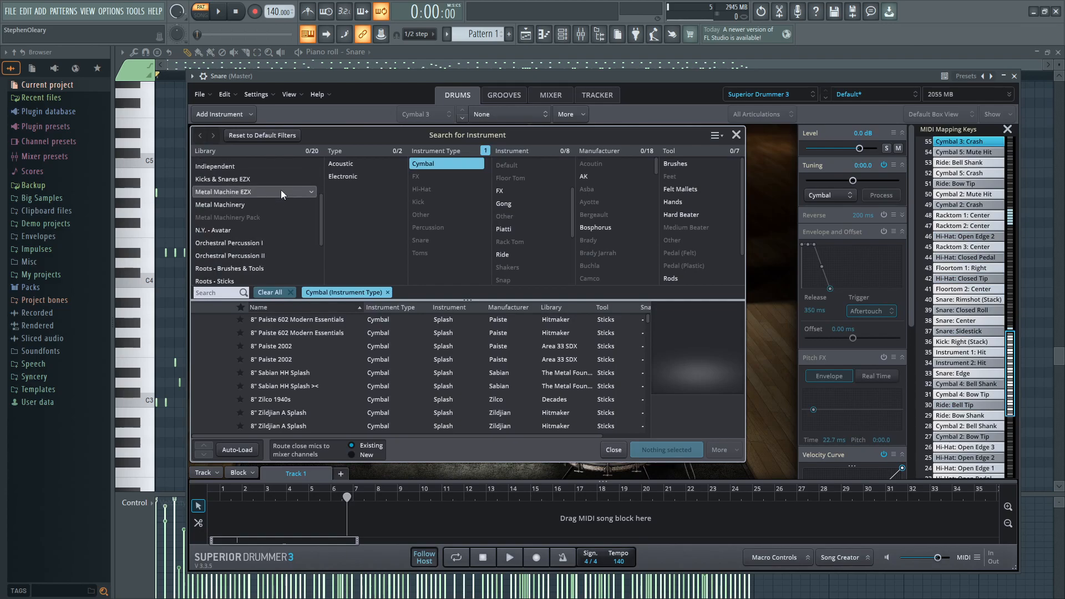
pyautogui.click(278, 244)
pyautogui.scroll(-6, 330, 347)
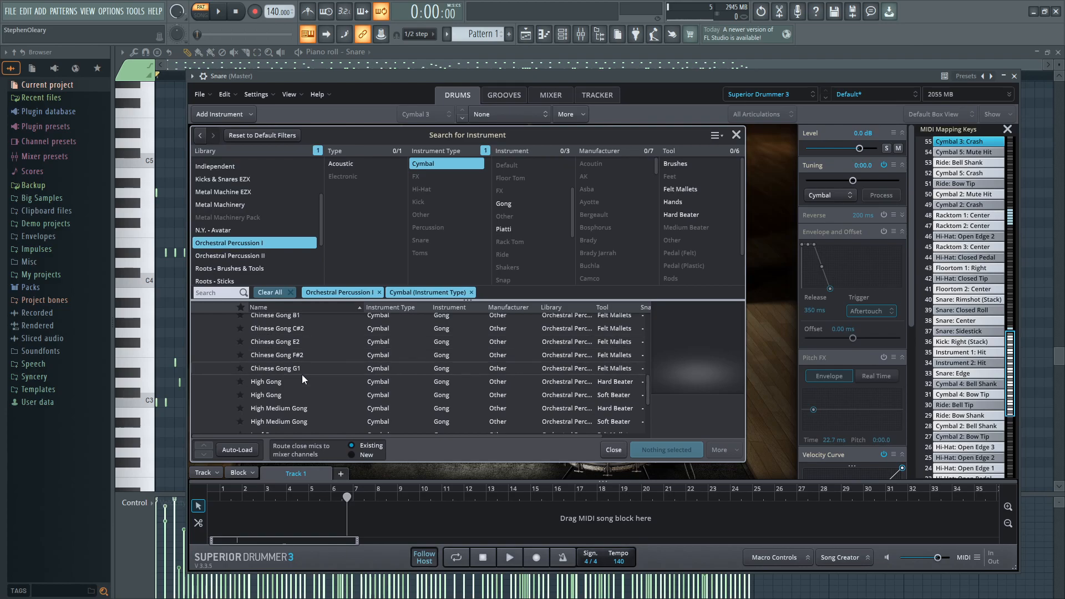
# Audition Chinese Gong G1 and replace Cymbal 3 with the 36" Tamtam Paiste Custom-Made.
pyautogui.click(305, 371)
pyautogui.scroll(1, 306, 355)
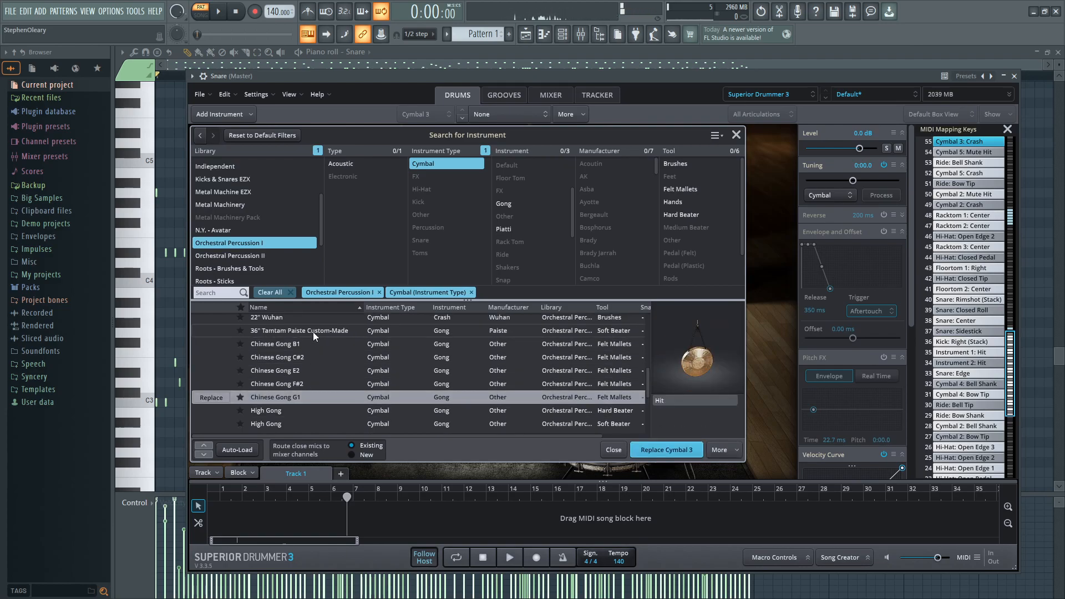
pyautogui.click(312, 331)
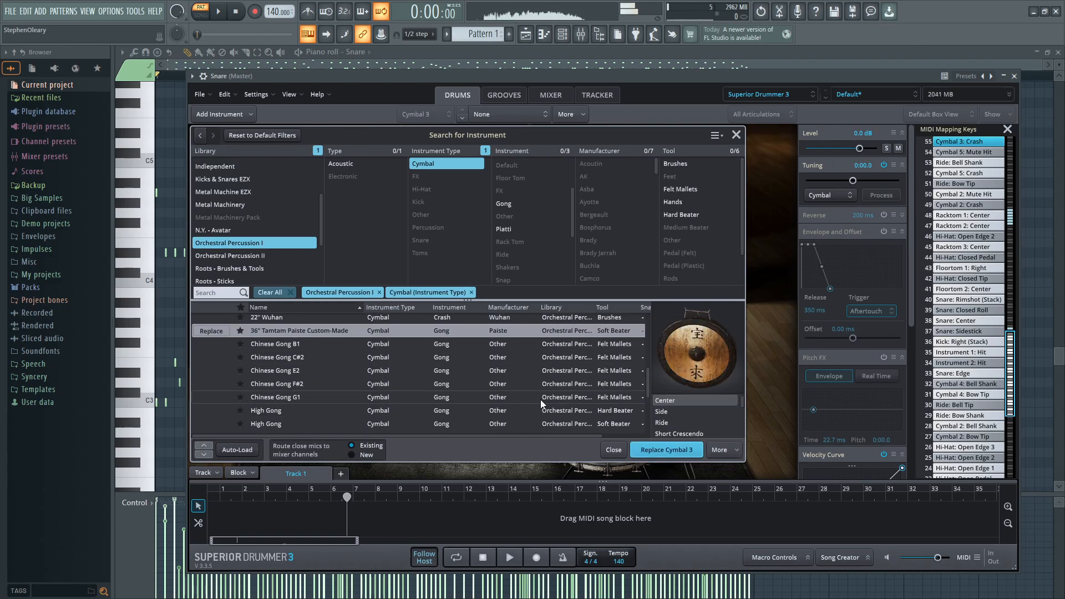
pyautogui.click(661, 452)
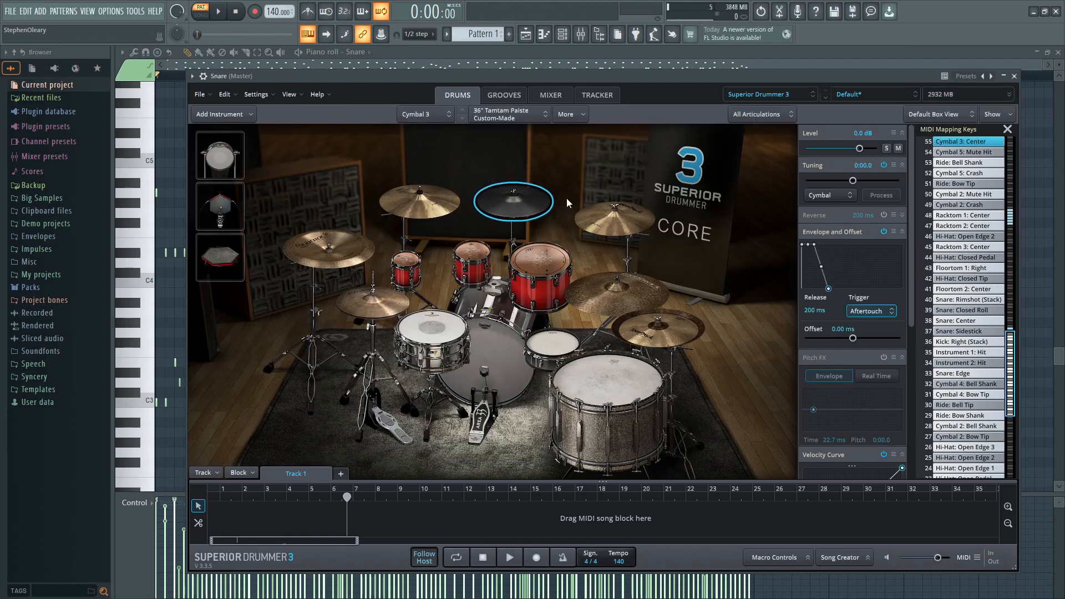
# Open the instrument microphone routing for the Cymbal 3 tamtam and reset all its mixer channels to None.
pyautogui.rightClick(524, 199)
pyautogui.moveTo(589, 225)
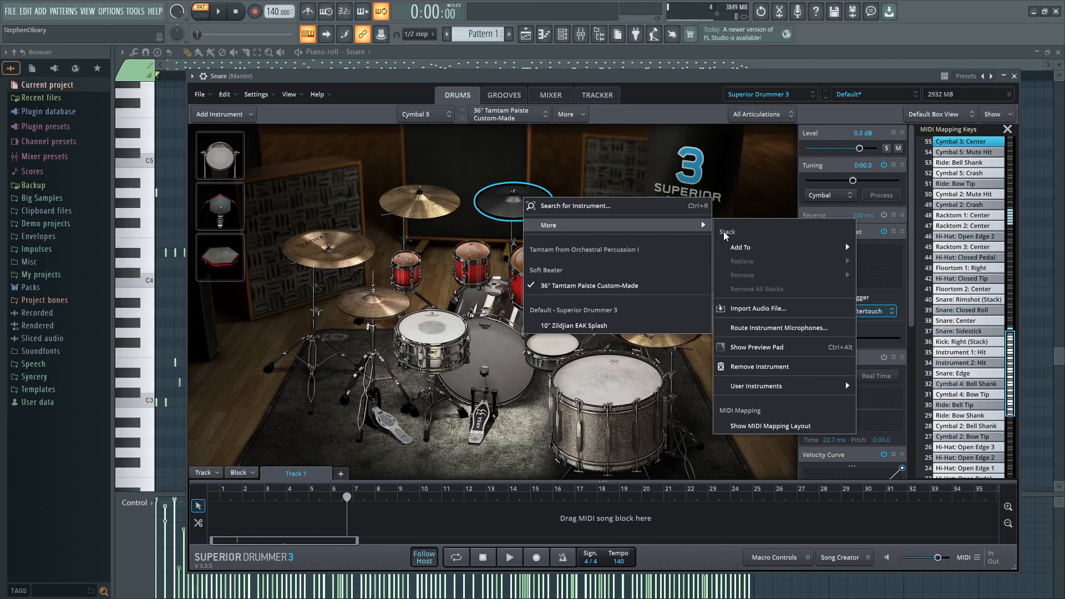
pyautogui.click(767, 327)
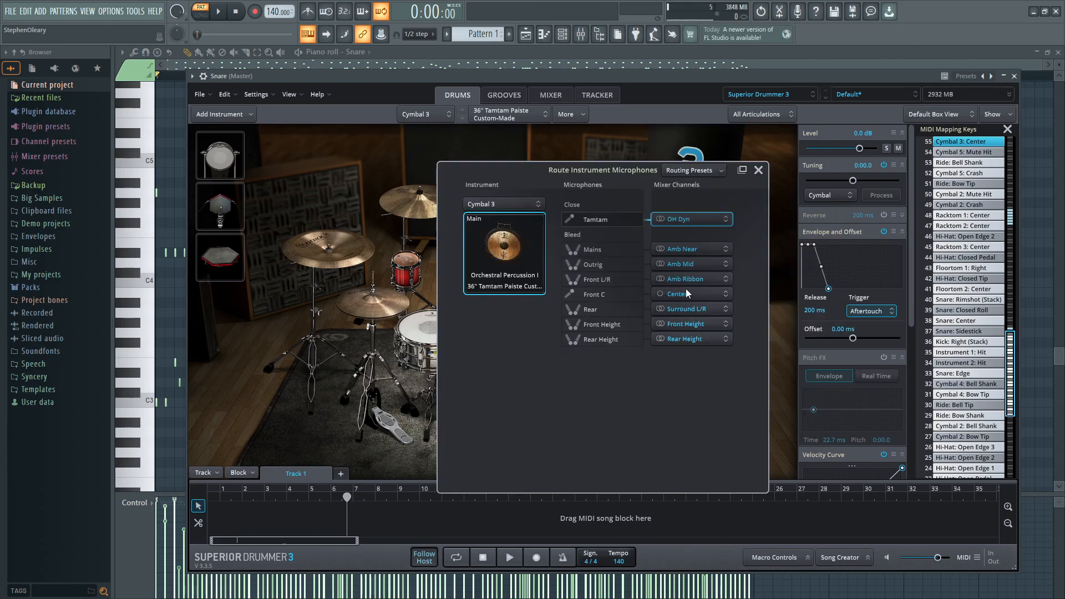
pyautogui.click(702, 173)
pyautogui.click(711, 203)
pyautogui.click(697, 171)
pyautogui.click(694, 190)
# Route the tamtam's close mic to OH Dyn, Mains to Amb Mid and Rear Height to Rear Ht Wide.
pyautogui.click(696, 221)
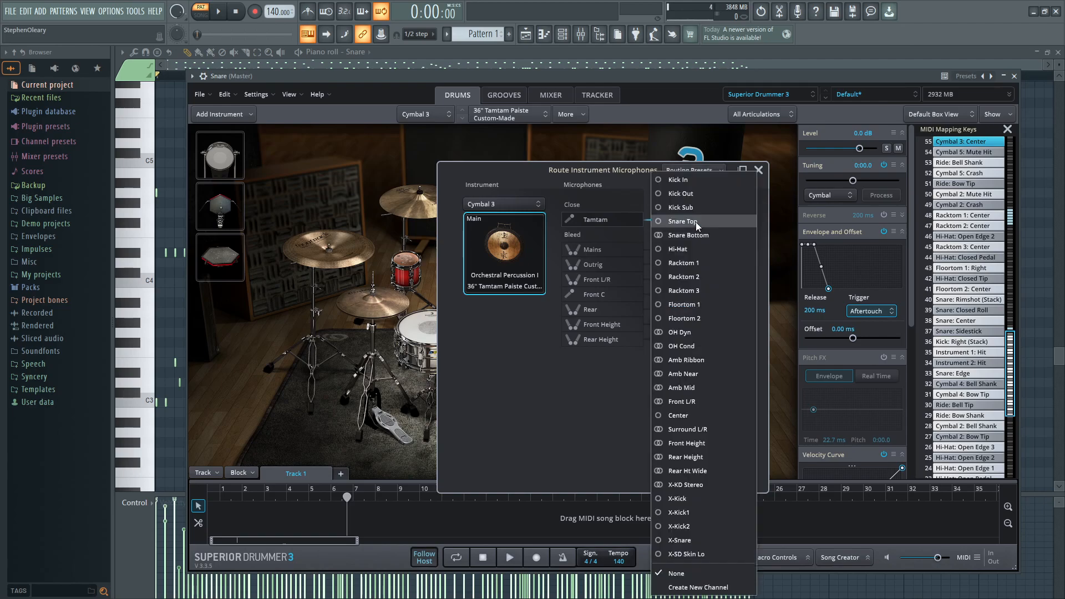
pyautogui.click(686, 333)
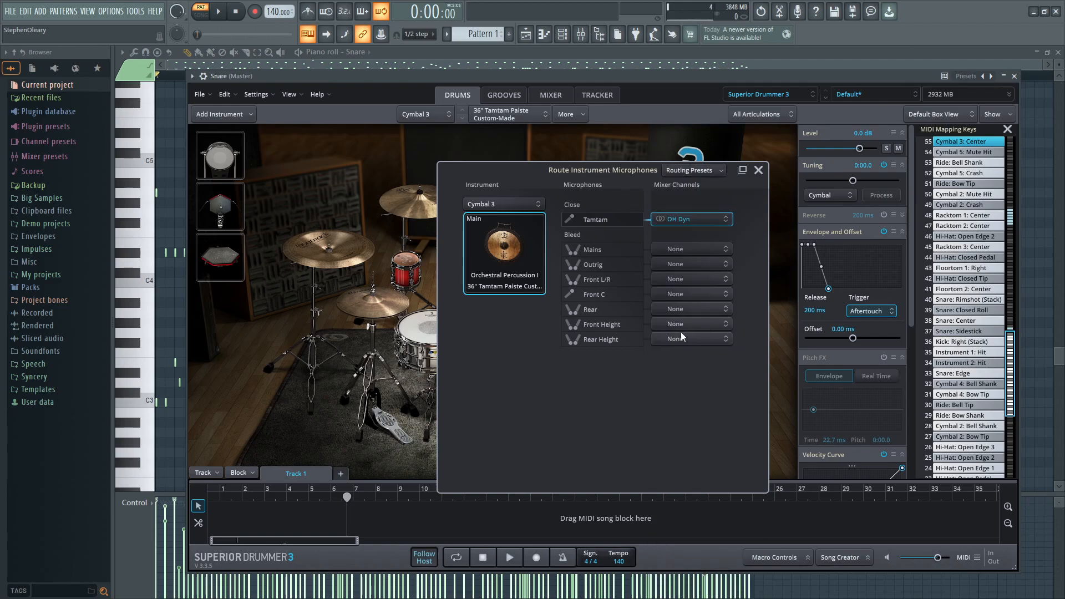
pyautogui.click(687, 250)
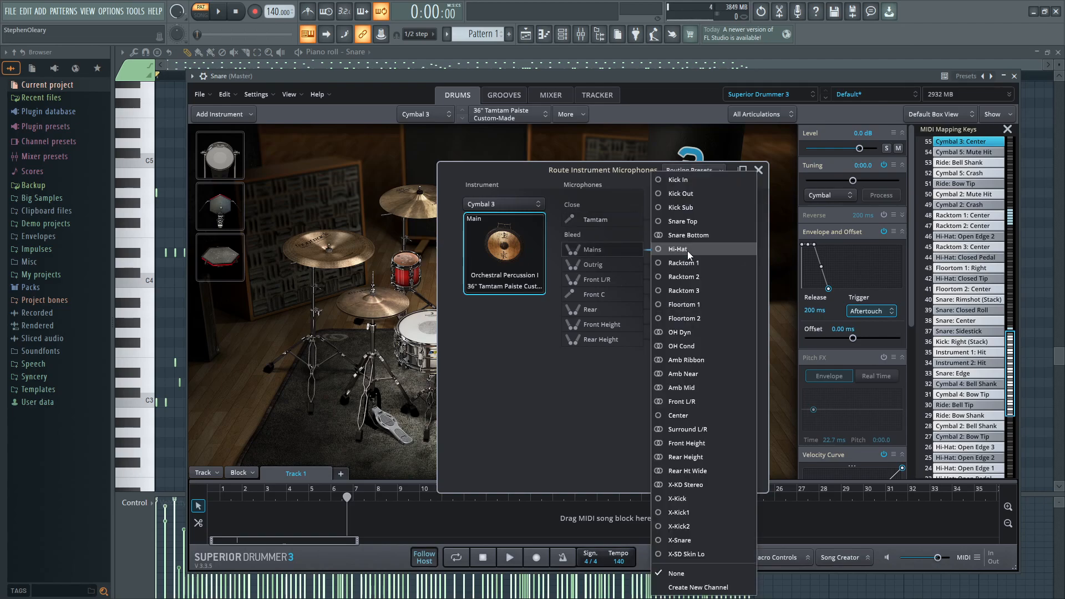
pyautogui.click(717, 387)
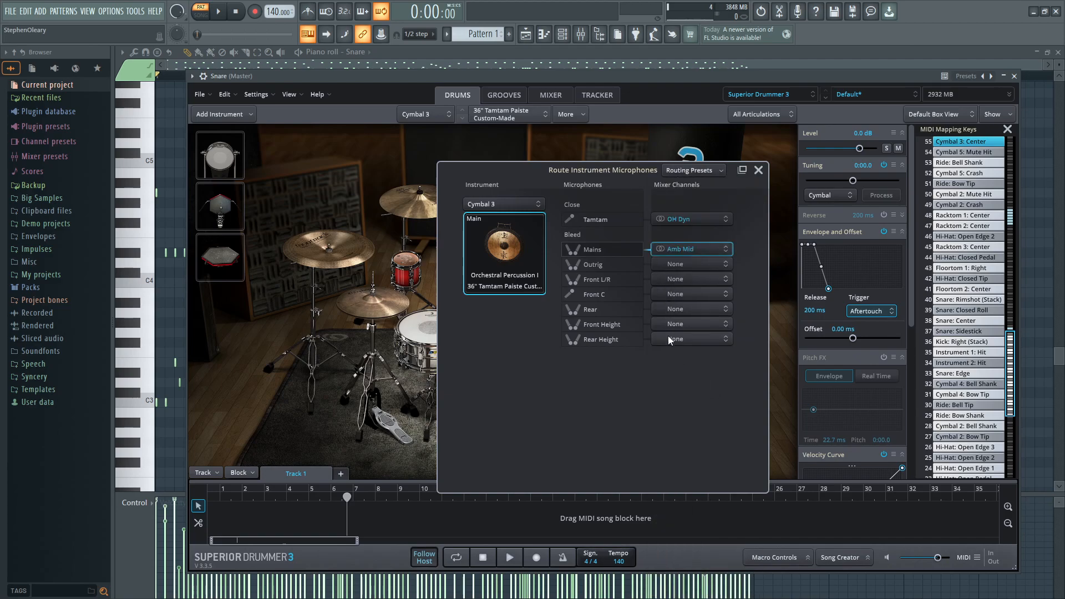
pyautogui.click(669, 339)
pyautogui.click(697, 301)
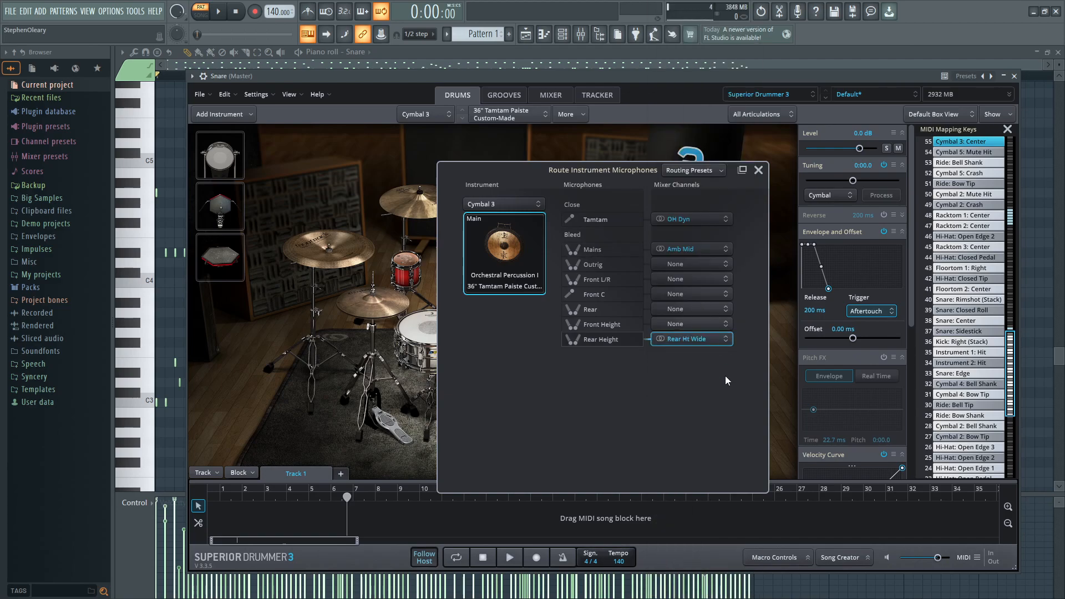
pyautogui.click(534, 276)
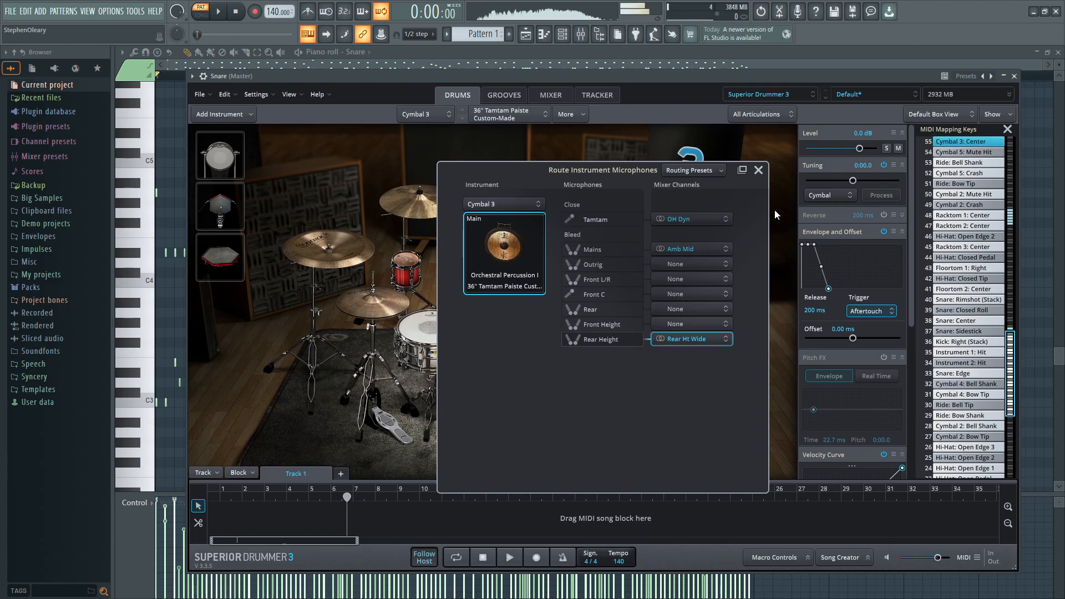
pyautogui.click(759, 170)
# Examine the bleed and close mic sources of the OH Cond and OH Dyn mixer channels.
pyautogui.click(540, 94)
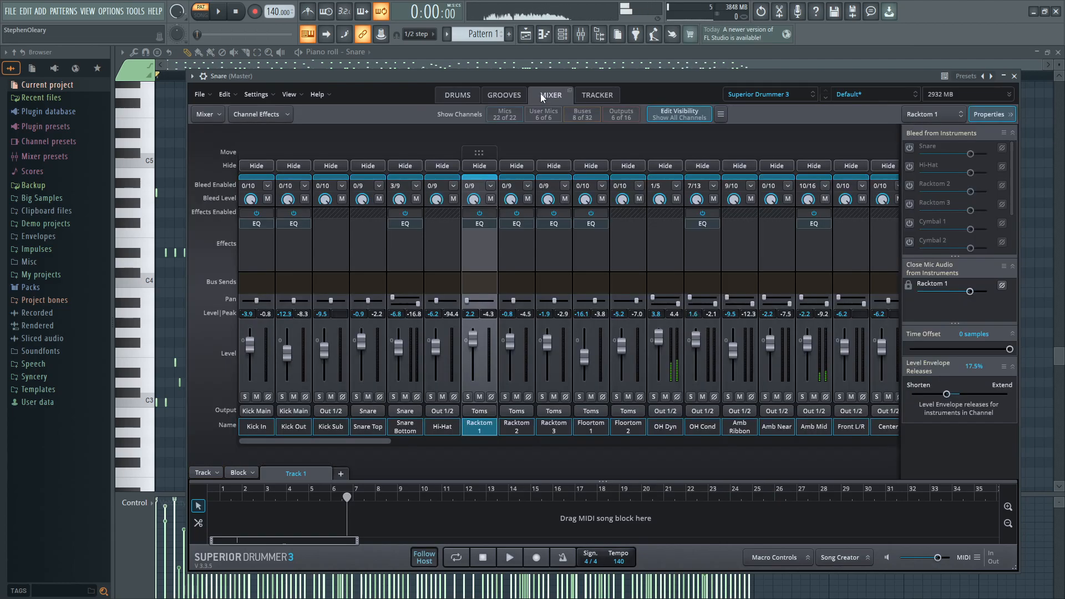
pyautogui.click(447, 94)
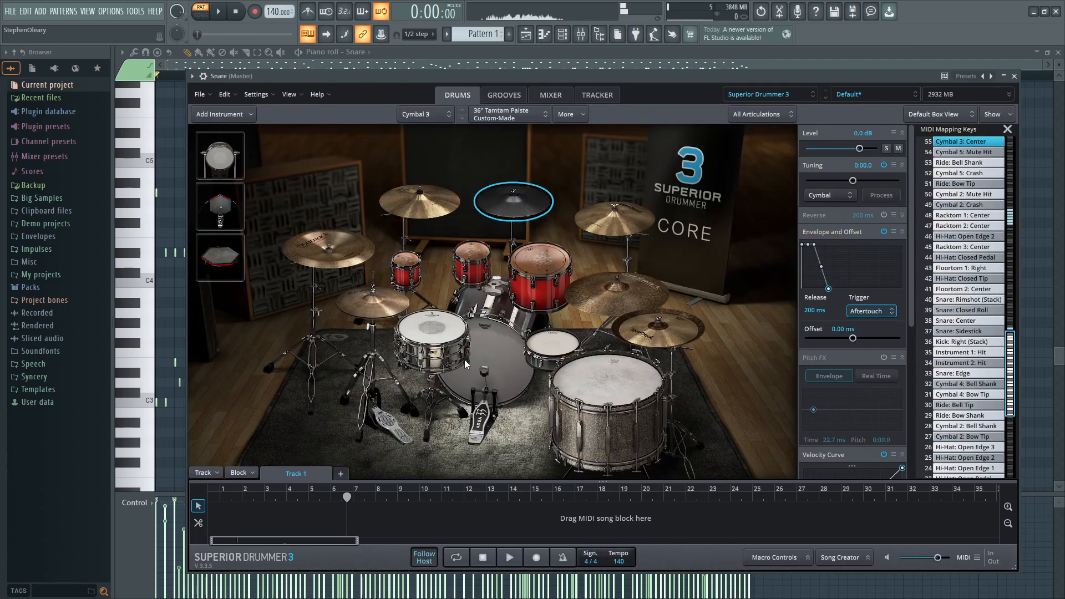
pyautogui.click(547, 96)
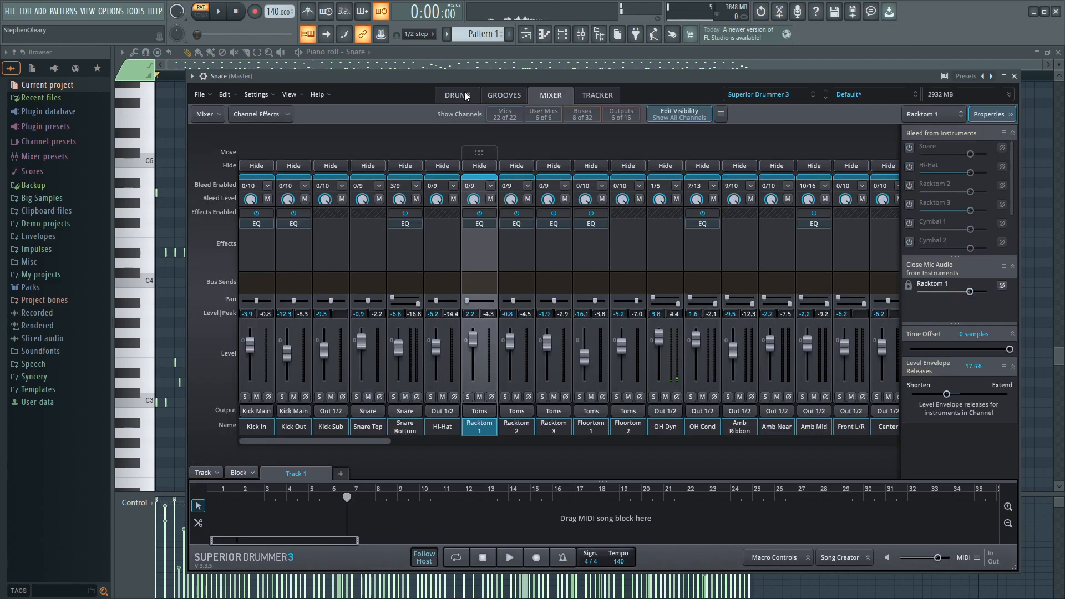
pyautogui.click(715, 429)
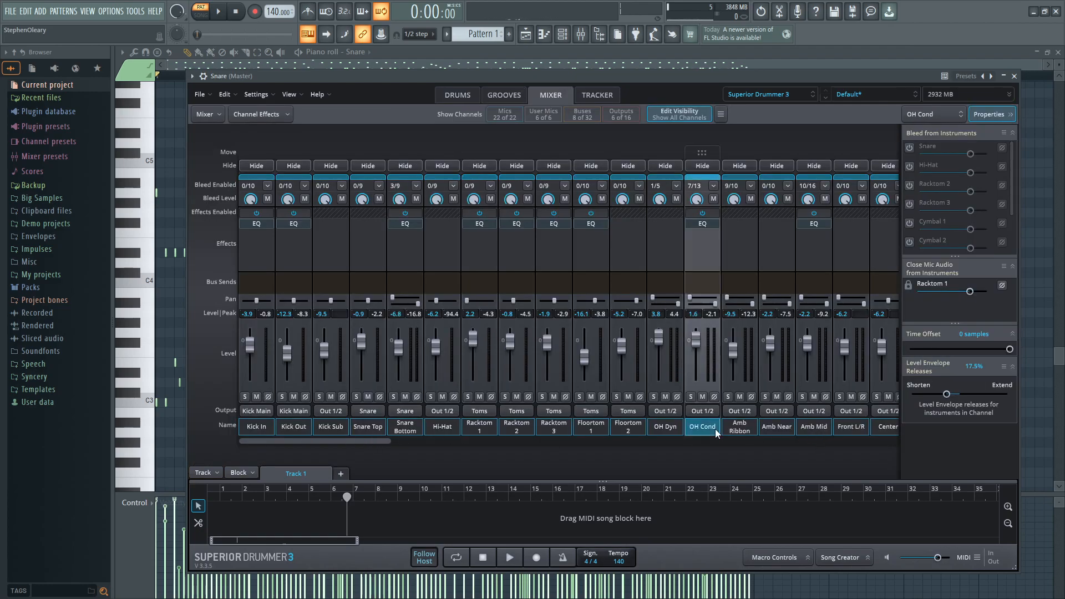
pyautogui.scroll(-4, 929, 168)
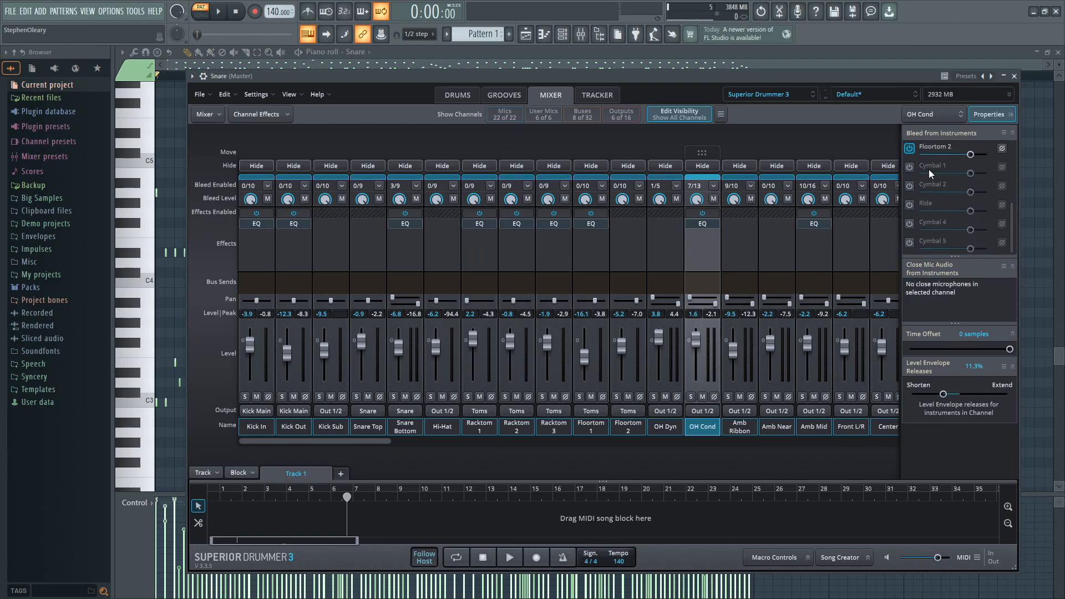
pyautogui.click(676, 422)
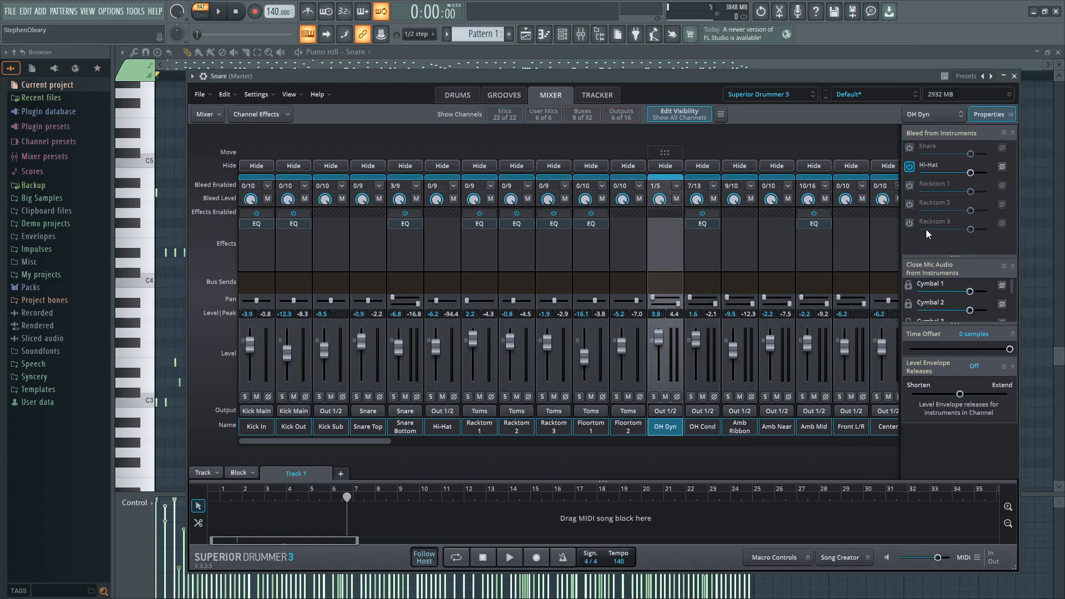
pyautogui.scroll(-3, 931, 290)
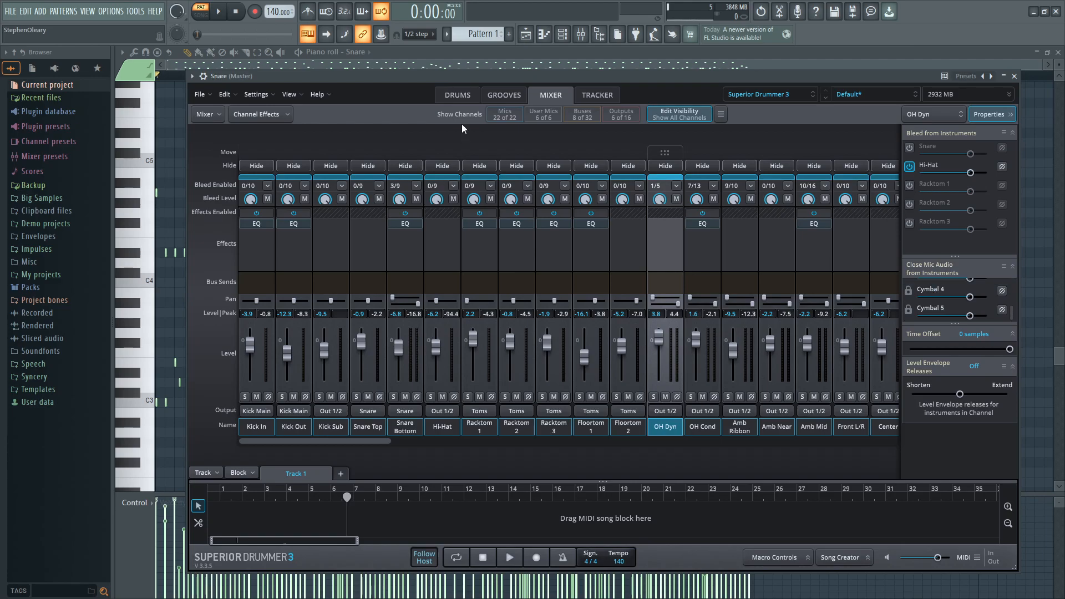
# Audition the hi-hat in the drum kit and start playback of the pattern.
pyautogui.click(451, 94)
pyautogui.click(410, 296)
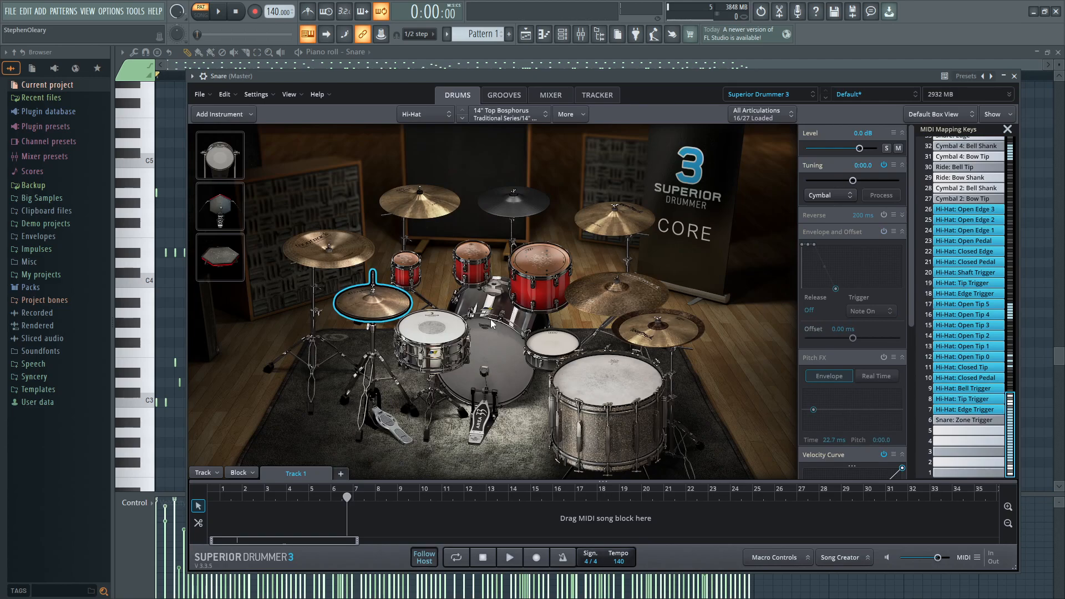
pyautogui.click(221, 11)
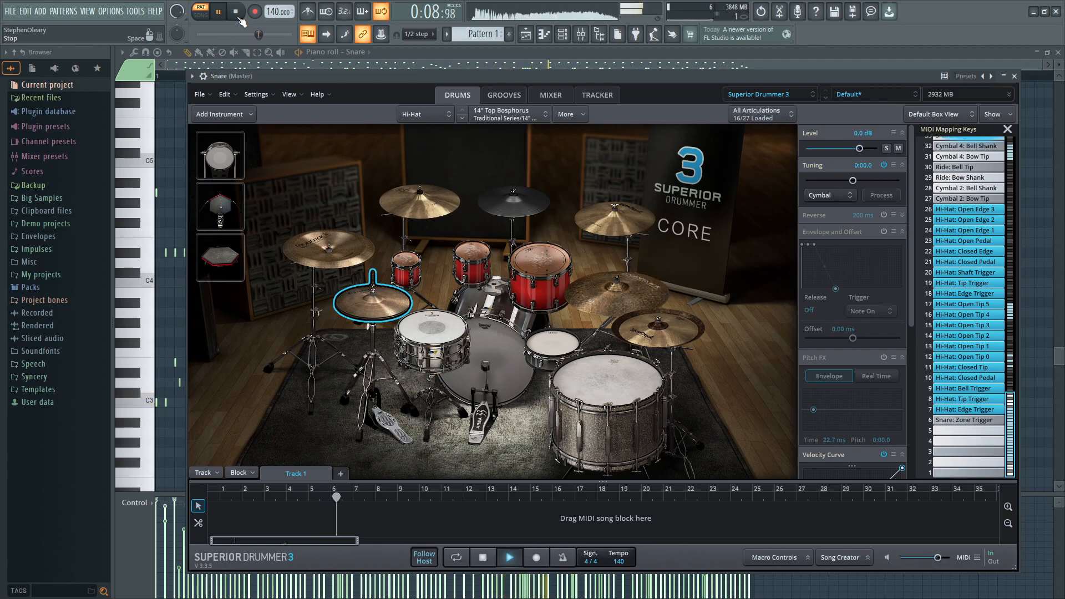
# Disable the bleed from all instruments in the Amb Ribbon mixer channel.
pyautogui.click(549, 95)
pyautogui.click(741, 427)
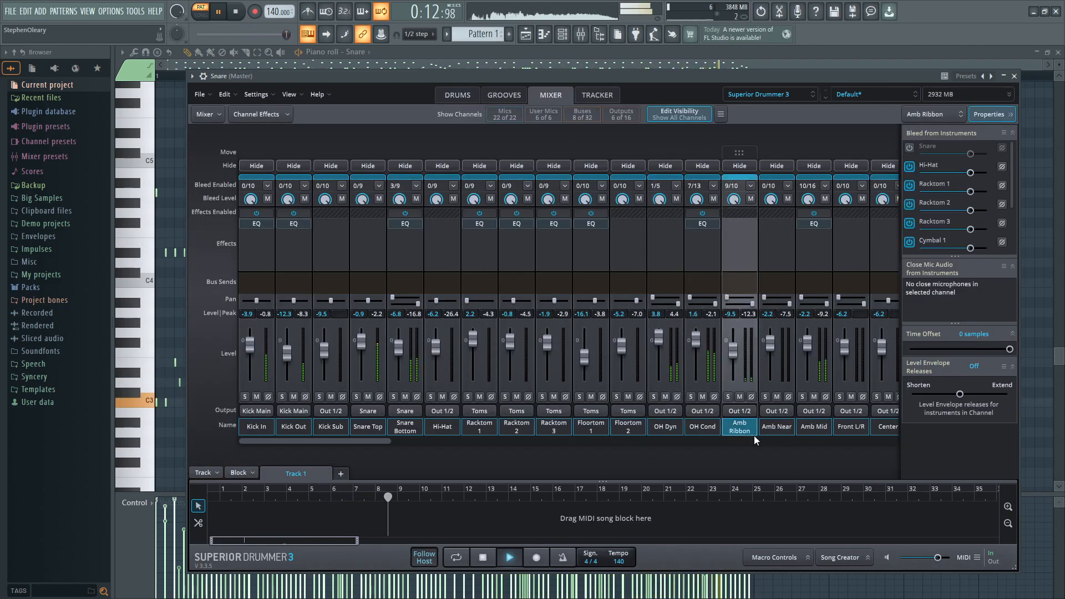
pyautogui.rightClick(744, 427)
pyautogui.click(798, 516)
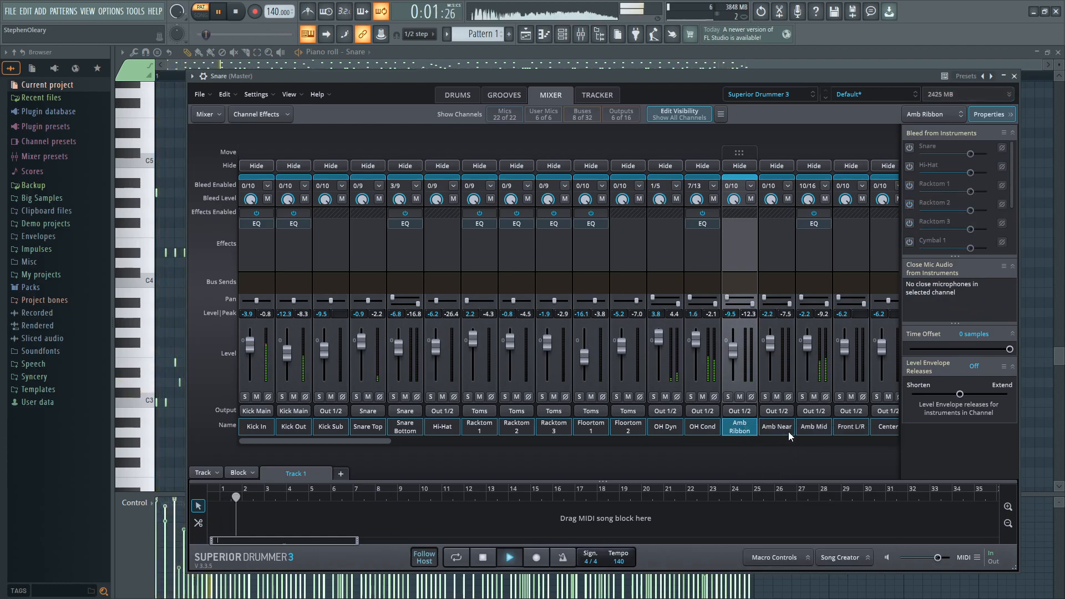
# Lower the Racktom 3, Floortom 1 and Floortom 2 bleed levels slightly in the Amb Mid mixer channel.
pyautogui.click(812, 428)
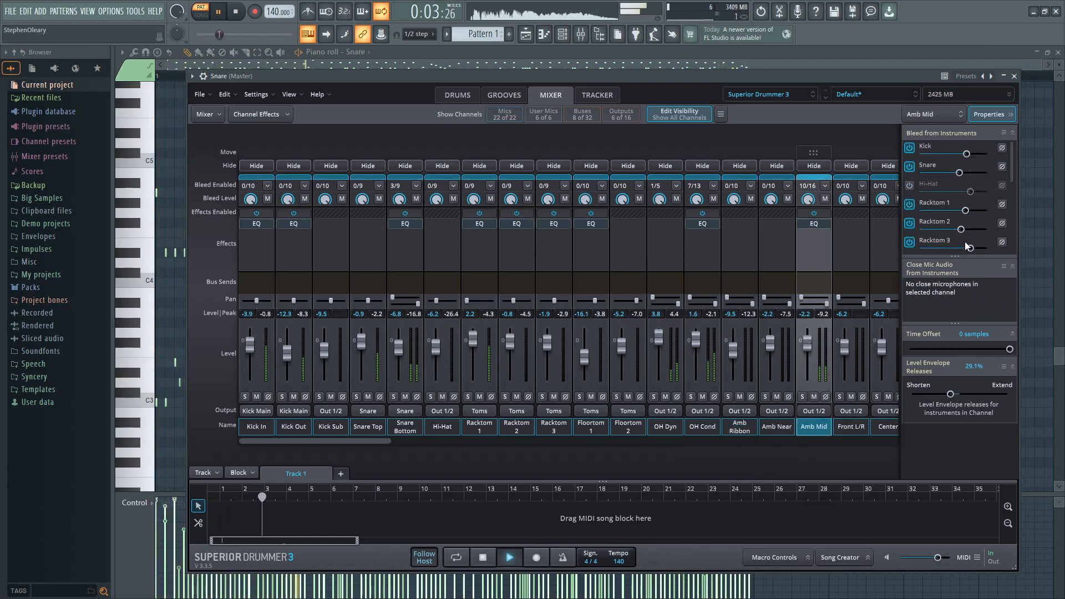
pyautogui.scroll(-2, 1012, 189)
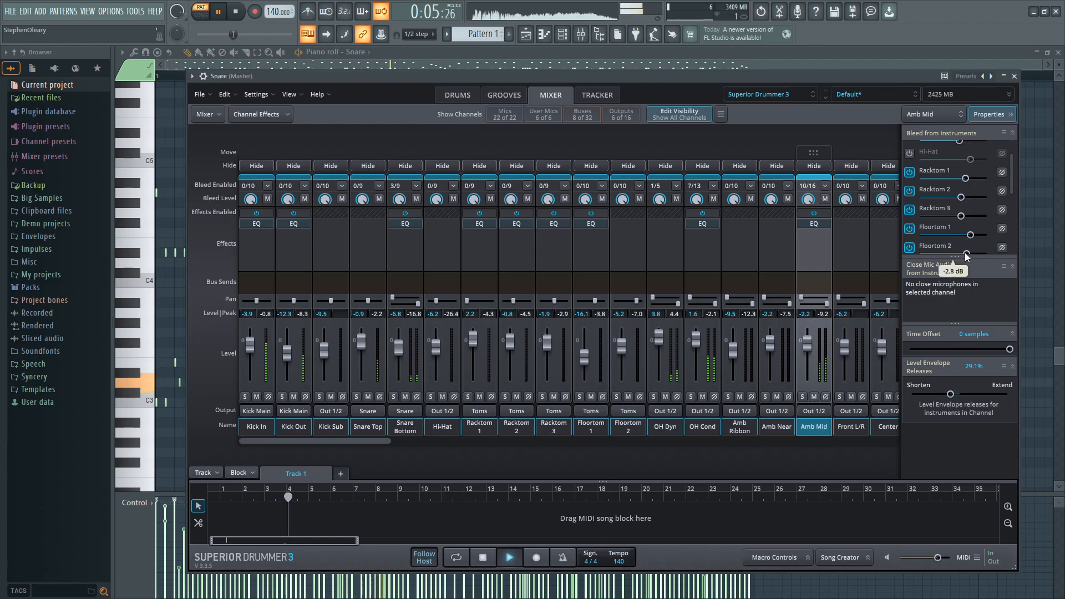
pyautogui.moveTo(970, 236)
pyautogui.moveTo(970, 236); pyautogui.dragTo(964, 235)
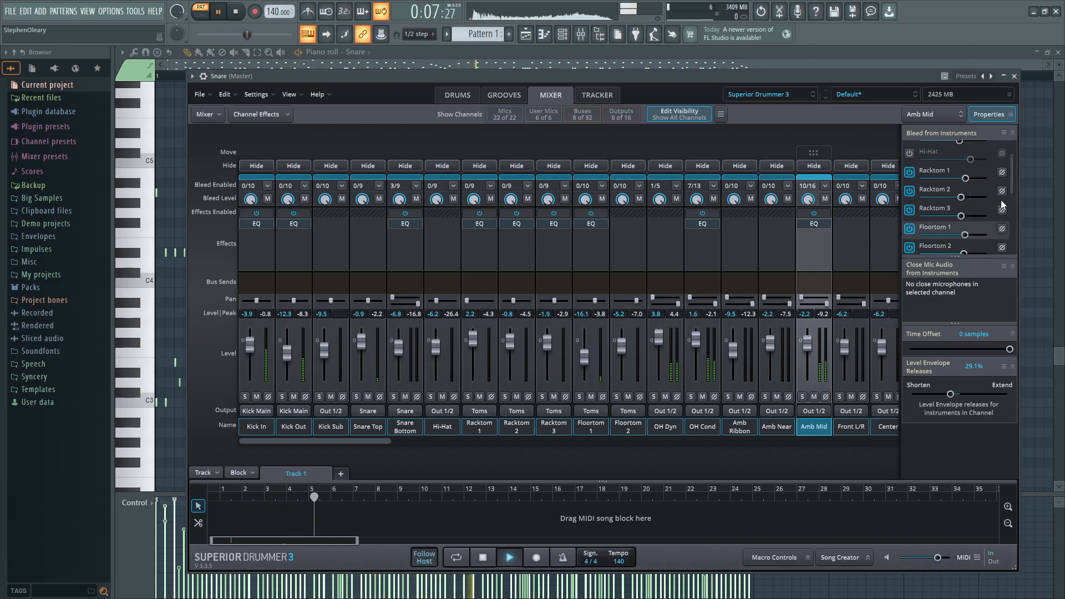
# Shape the Floortom 1 EQ with a high boost around 12.7 kHz and a low cut at 106.10 Hz.
pyautogui.click(583, 432)
pyautogui.click(592, 224)
pyautogui.moveTo(593, 225); pyautogui.dragTo(617, 260)
pyautogui.moveTo(793, 237); pyautogui.dragTo(798, 242)
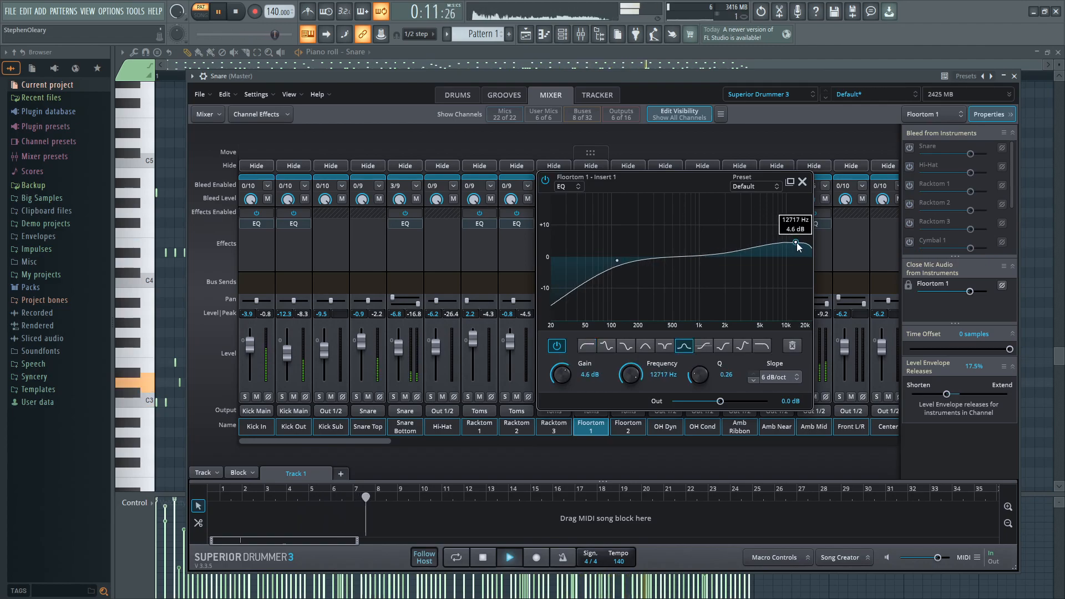
pyautogui.moveTo(621, 262); pyautogui.dragTo(618, 261)
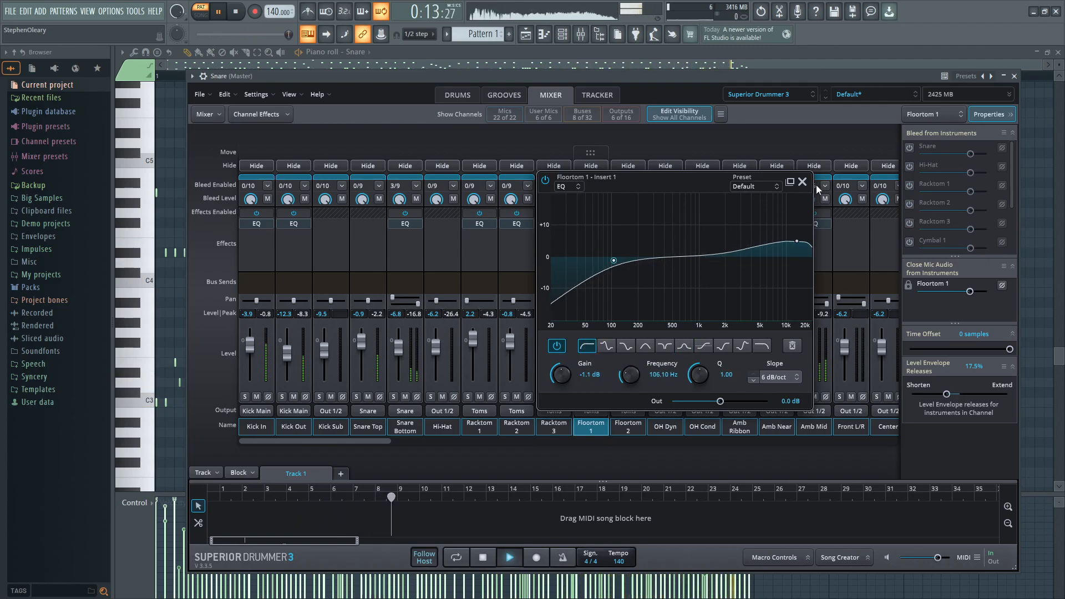
pyautogui.click(802, 182)
# Raise the high-end boost and set the low cut to 104.56 Hz in the Racktom 3 EQ, and stop playback.
pyautogui.click(562, 225)
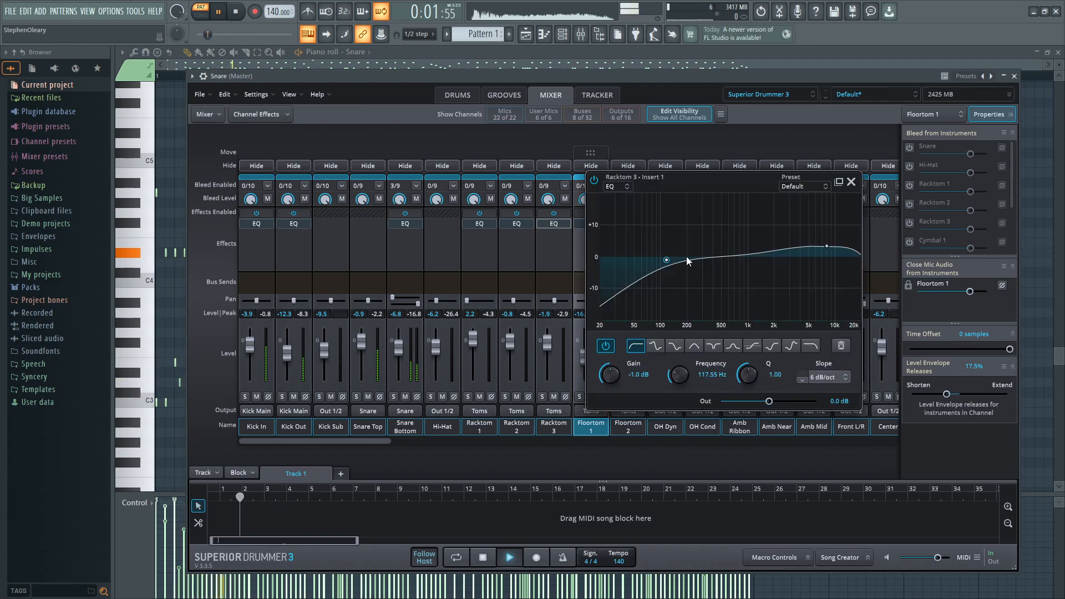
pyautogui.click(845, 243)
pyautogui.moveTo(665, 261); pyautogui.dragTo(661, 267)
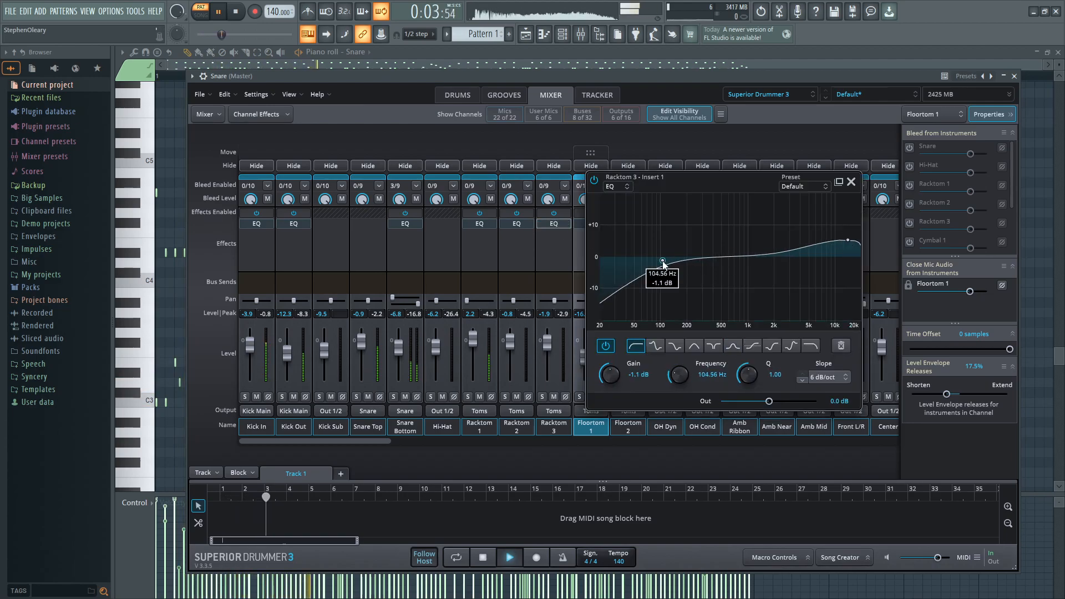
pyautogui.click(851, 182)
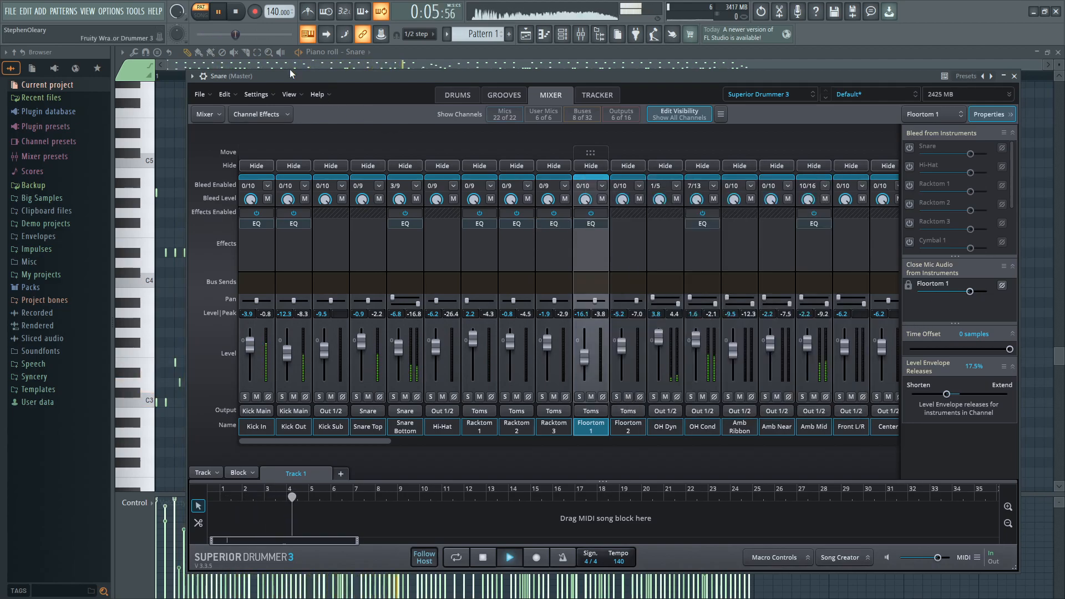
pyautogui.press('space')
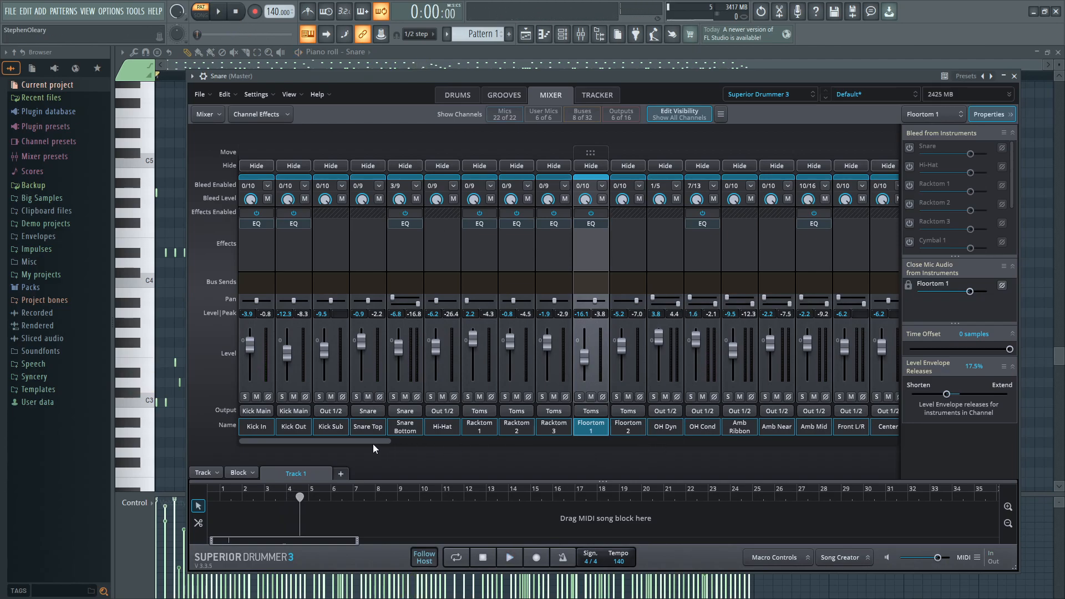
# Start playback and enable bleed from the Hi-Hat, Ride and Cymbals 1, 2, 4 and 5 in the Amb Mid channel.
pyautogui.click(737, 430)
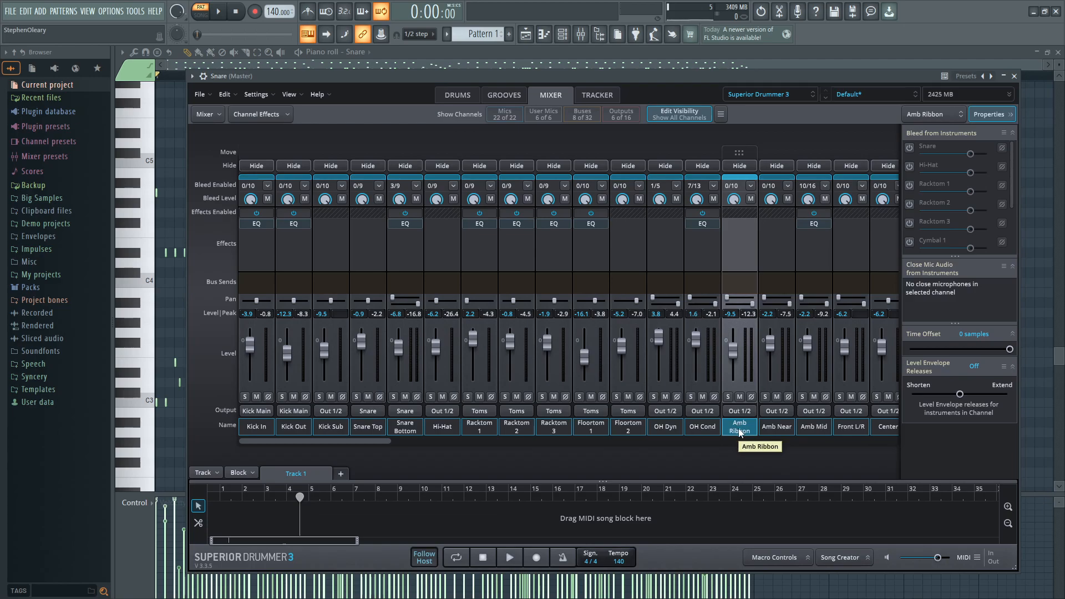
pyautogui.press('space')
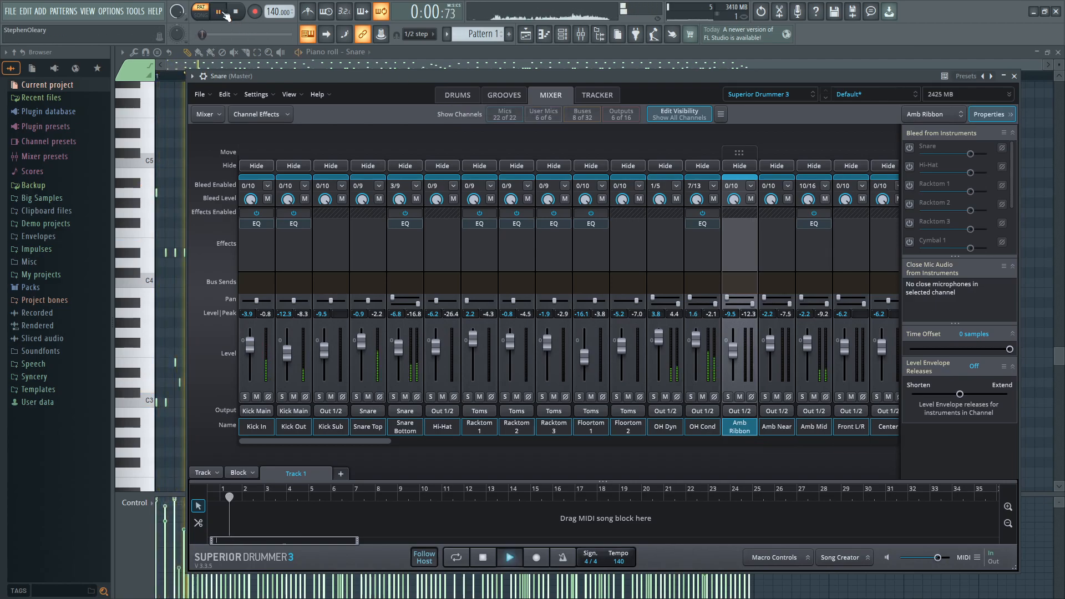
pyautogui.click(813, 430)
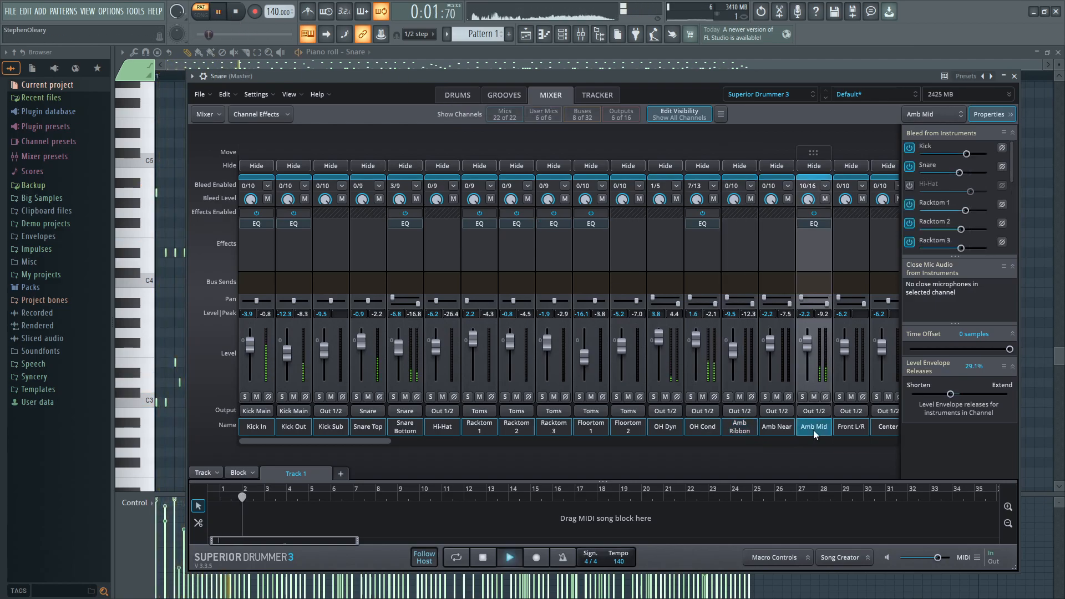
pyautogui.click(909, 186)
pyautogui.moveTo(1012, 169); pyautogui.dragTo(1015, 219)
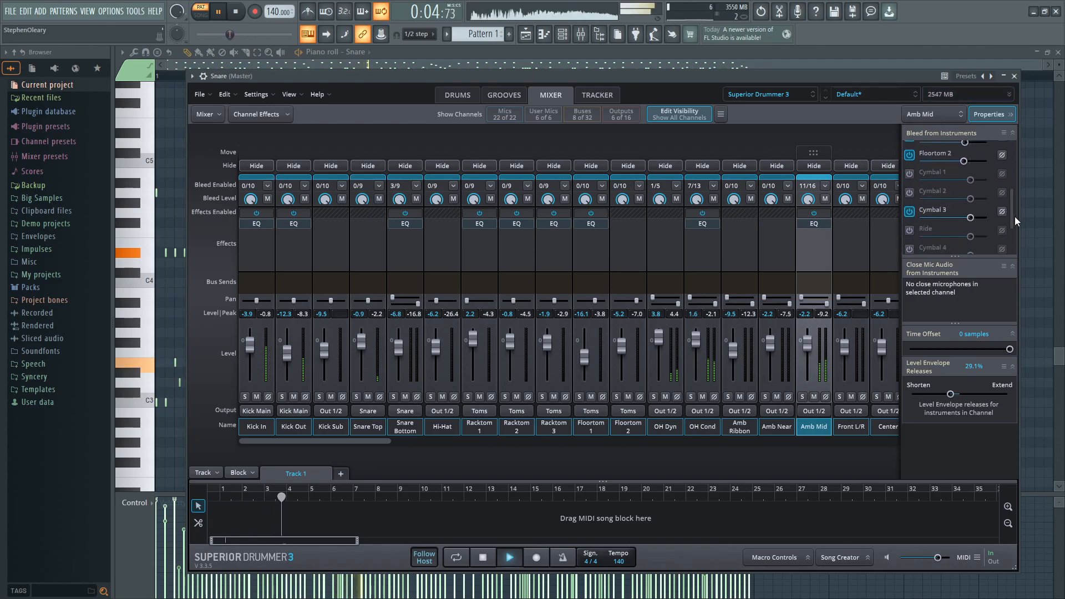
pyautogui.click(909, 173)
pyautogui.click(910, 192)
pyautogui.click(909, 230)
pyautogui.click(909, 248)
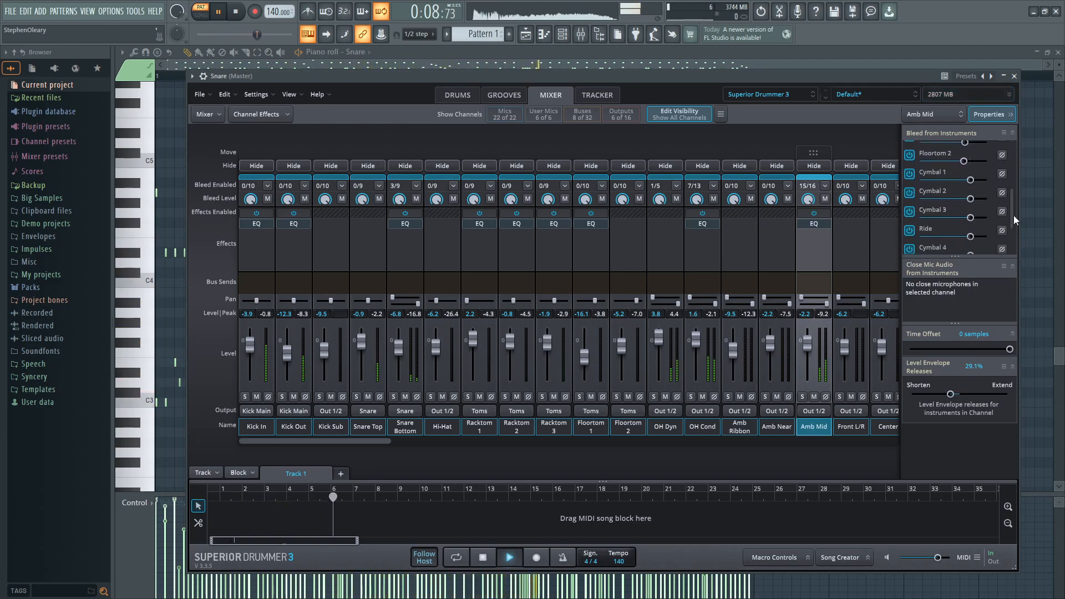
pyautogui.moveTo(1013, 215); pyautogui.dragTo(1016, 241)
pyautogui.click(909, 205)
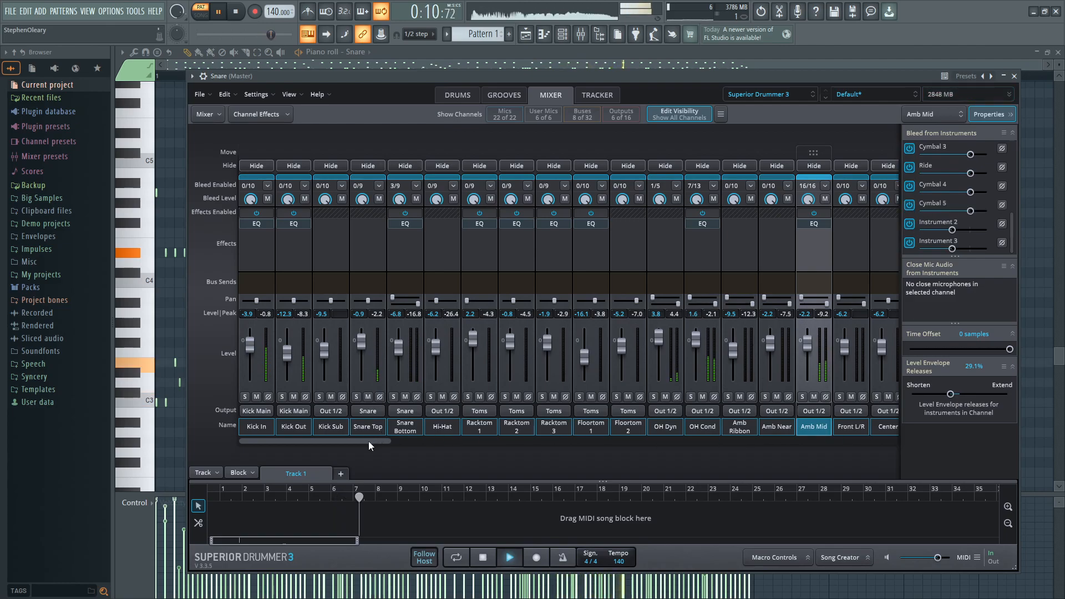
# Enable bleed from all instruments in the Rear Ht Wide mixer channel.
pyautogui.moveTo(371, 439); pyautogui.dragTo(447, 450)
pyautogui.rightClick(685, 430)
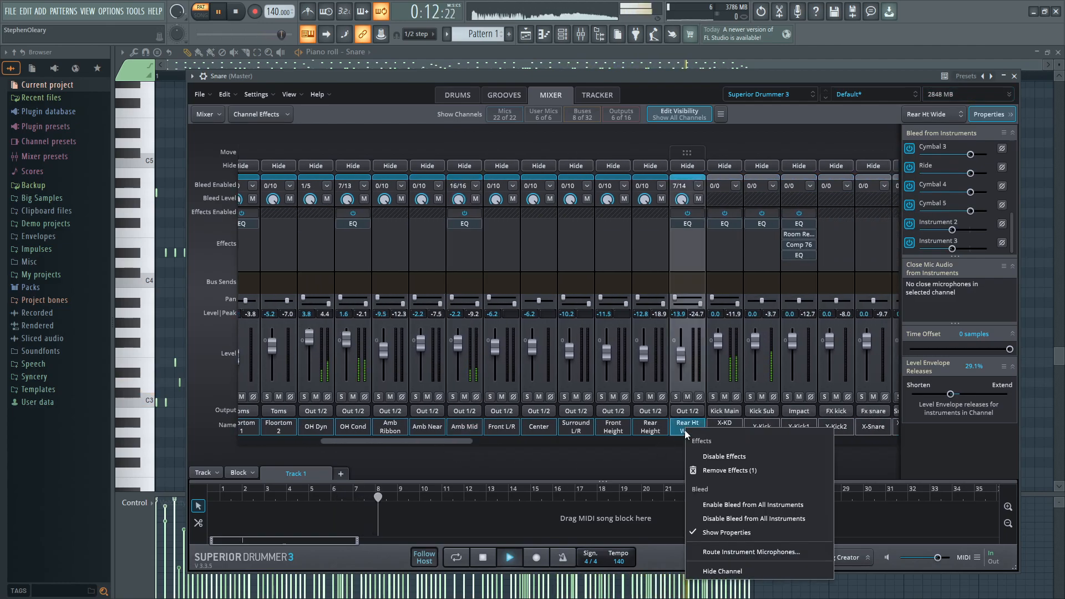
pyautogui.click(729, 506)
pyautogui.moveTo(462, 441); pyautogui.dragTo(414, 275)
# Stop playback, audition the hi-hat in the drum kit view and examine its list of articulations.
pyautogui.click(457, 95)
pyautogui.press('space')
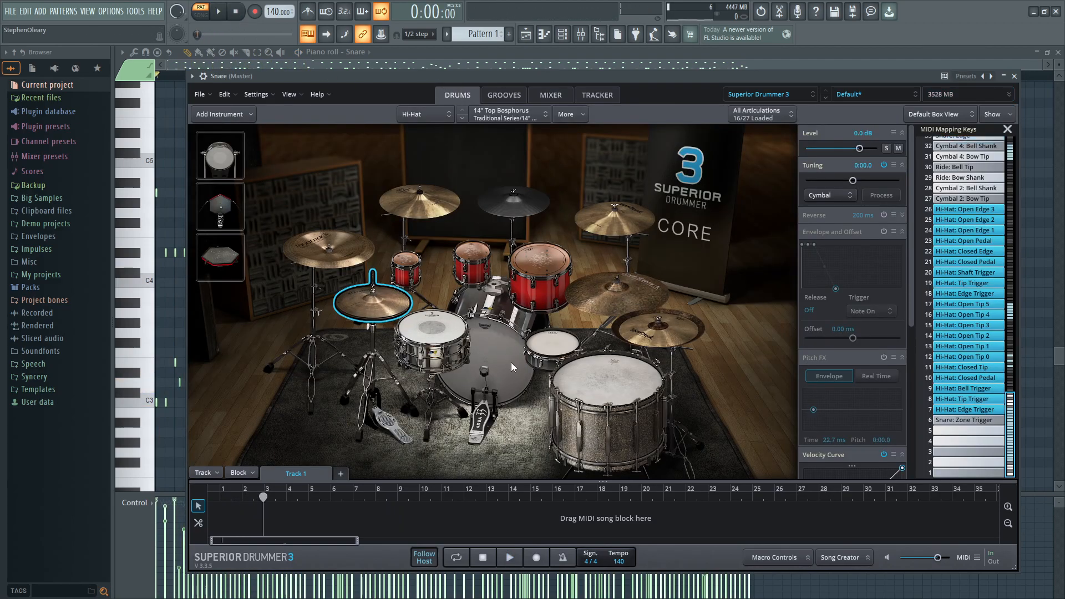
pyautogui.click(372, 302)
pyautogui.click(228, 217)
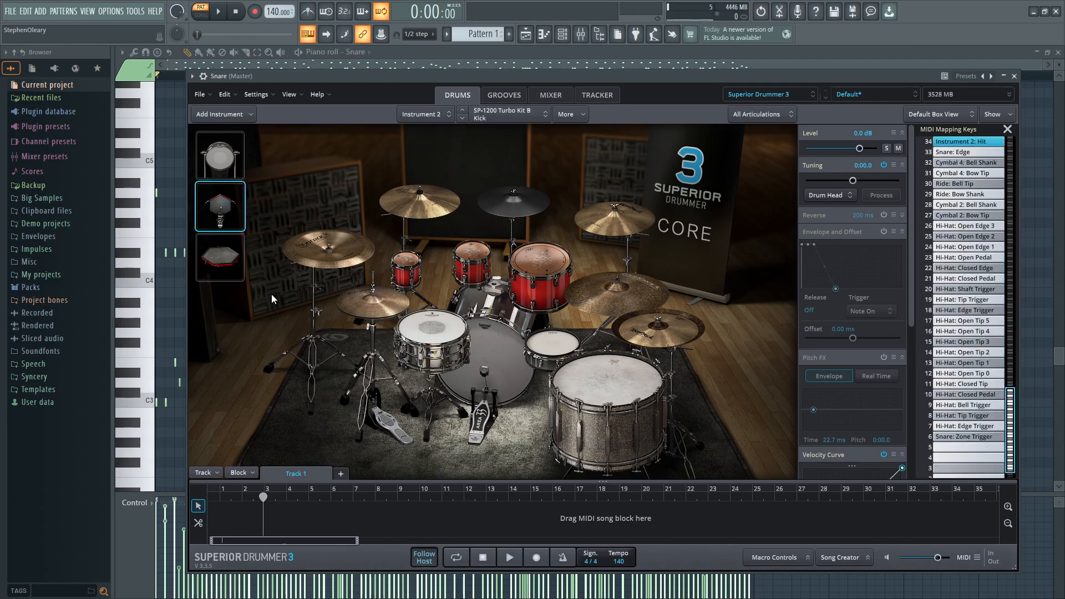
pyautogui.click(380, 322)
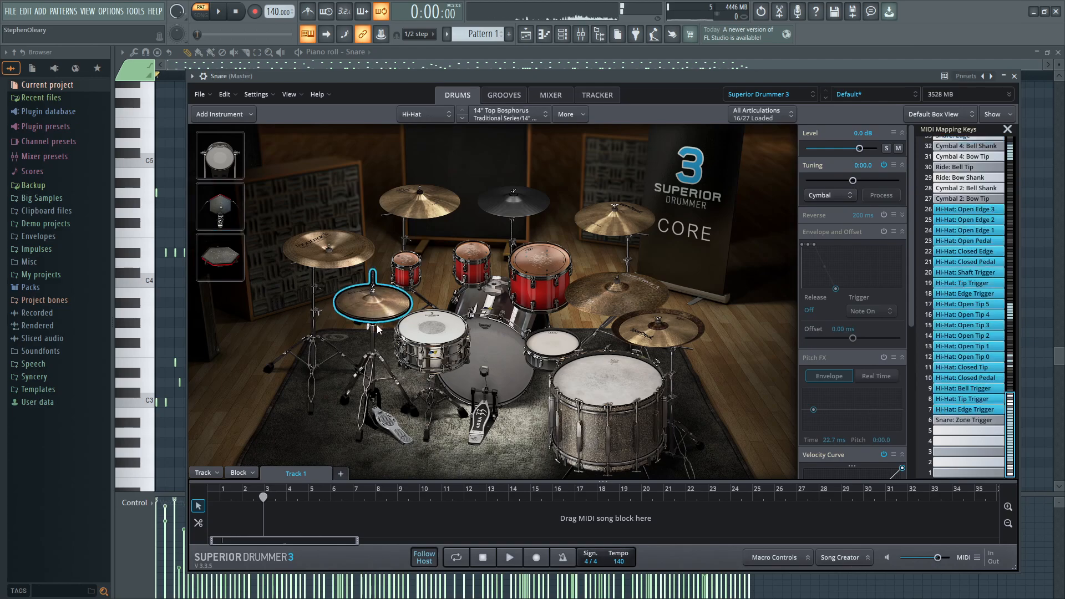
pyautogui.click(755, 114)
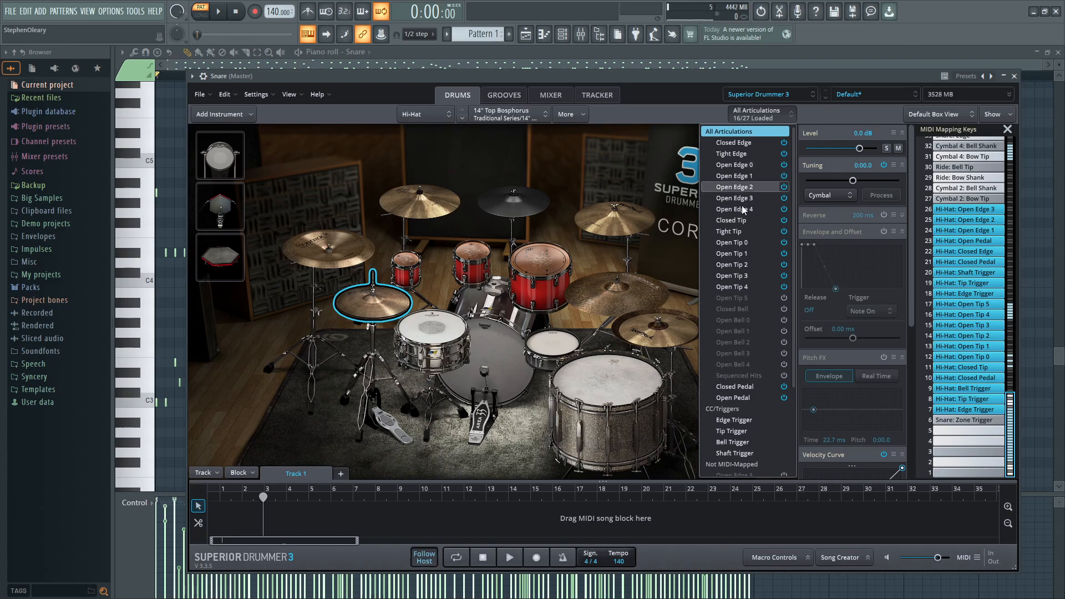
pyautogui.scroll(-4, 775, 434)
pyautogui.scroll(4, 775, 434)
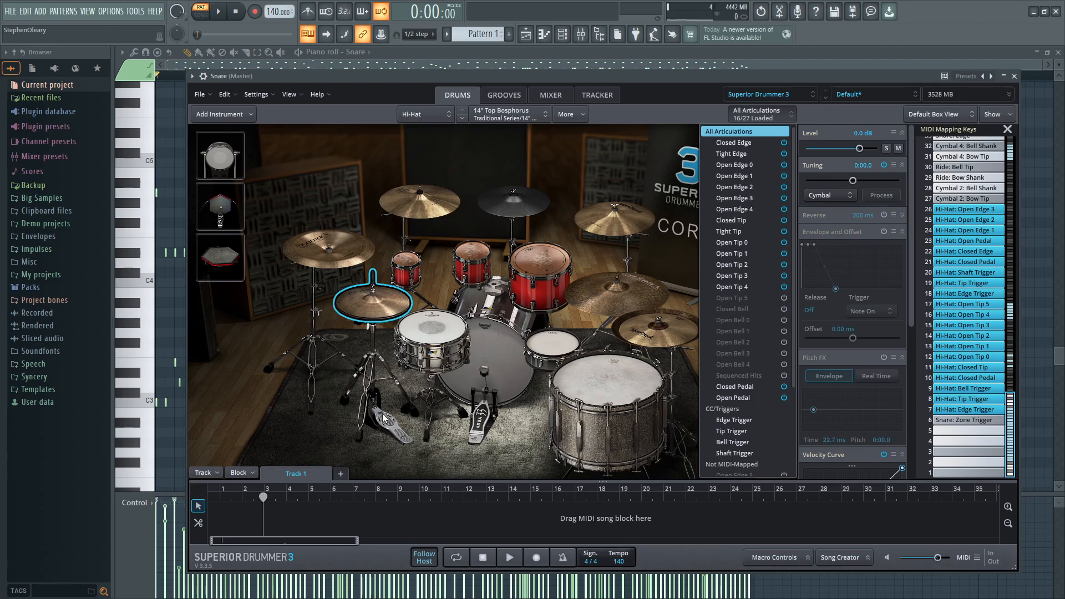
# Audition the hi-hat's Open Tip articulations one after another, from Open Tip 0 through Open Tip 4.
pyautogui.click(744, 255)
pyautogui.click(744, 267)
pyautogui.click(745, 277)
pyautogui.click(746, 291)
pyautogui.click(746, 300)
pyautogui.click(744, 243)
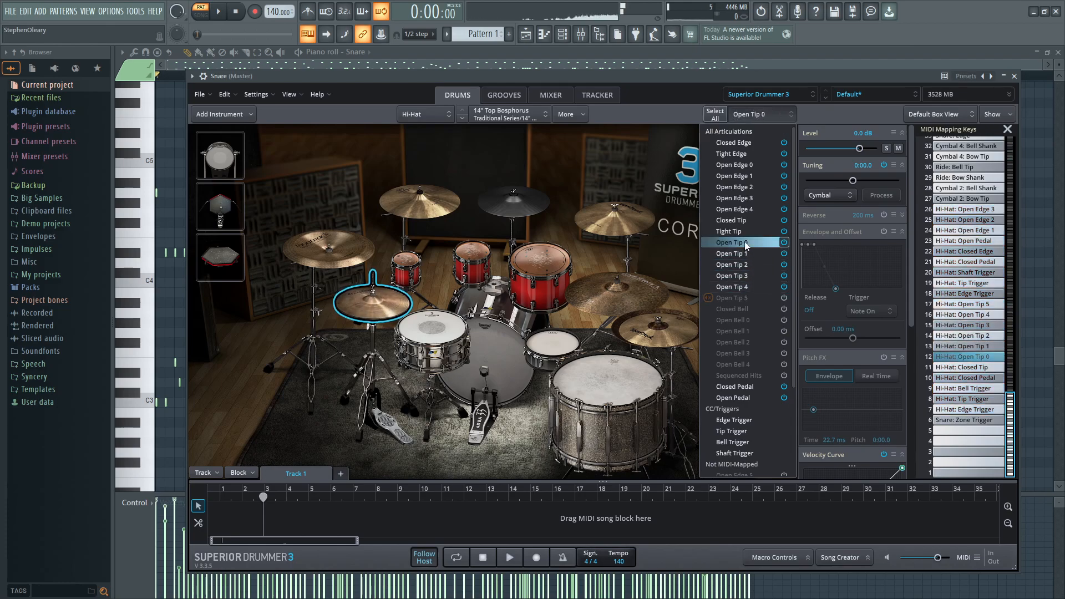
pyautogui.click(745, 254)
pyautogui.click(747, 265)
pyautogui.click(747, 275)
pyautogui.click(746, 285)
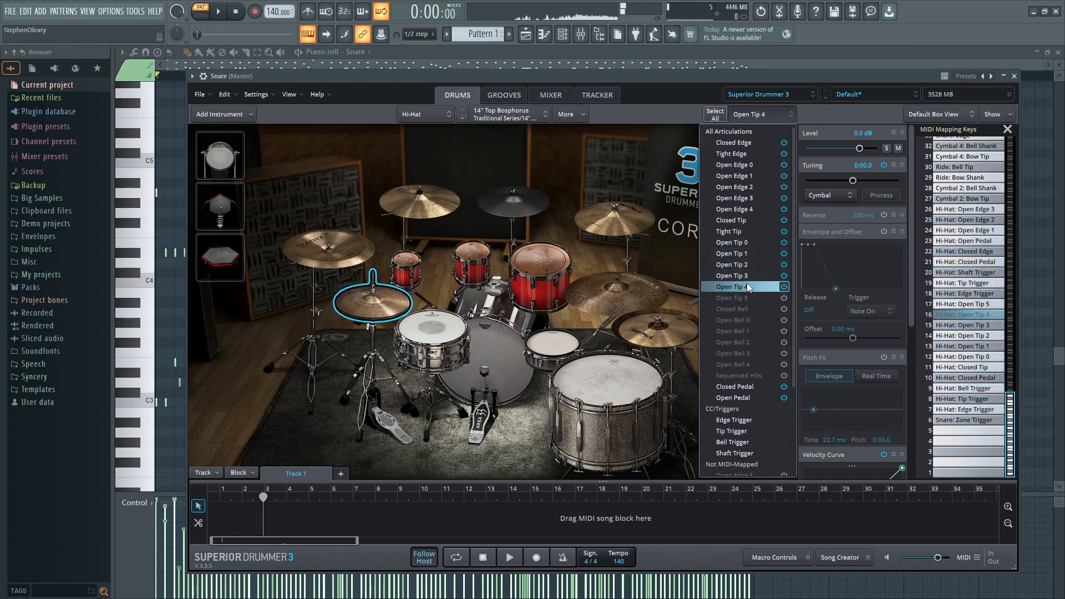
pyautogui.click(752, 287)
pyautogui.click(750, 244)
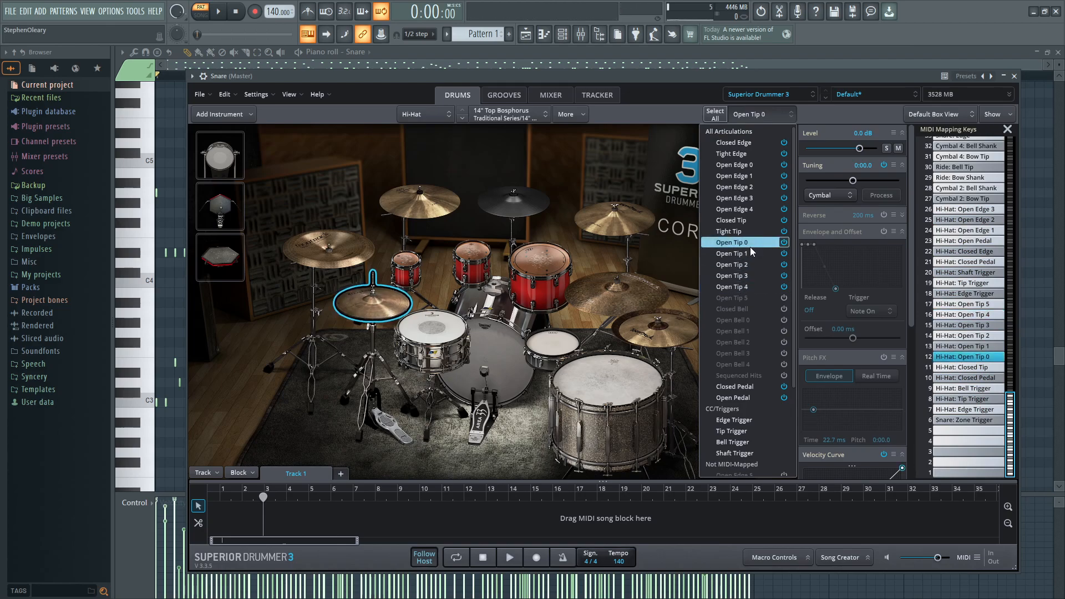
pyautogui.click(749, 253)
pyautogui.click(749, 264)
pyautogui.click(750, 275)
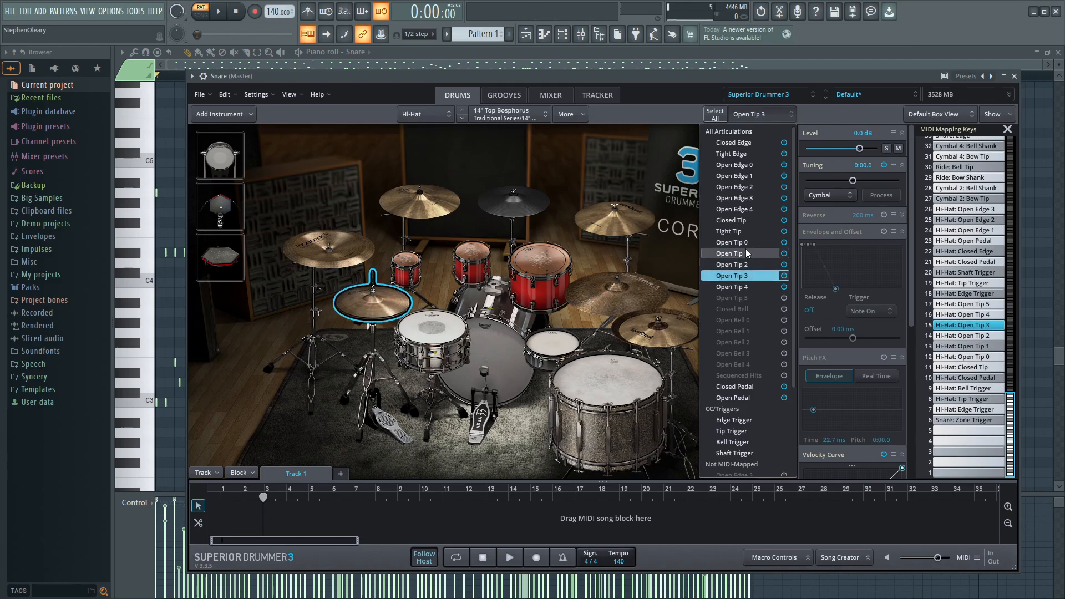
# Audition the hi-hat's Closed Edge and Tight Edge articulations to compare their sound.
pyautogui.click(746, 132)
pyautogui.click(745, 142)
pyautogui.click(744, 145)
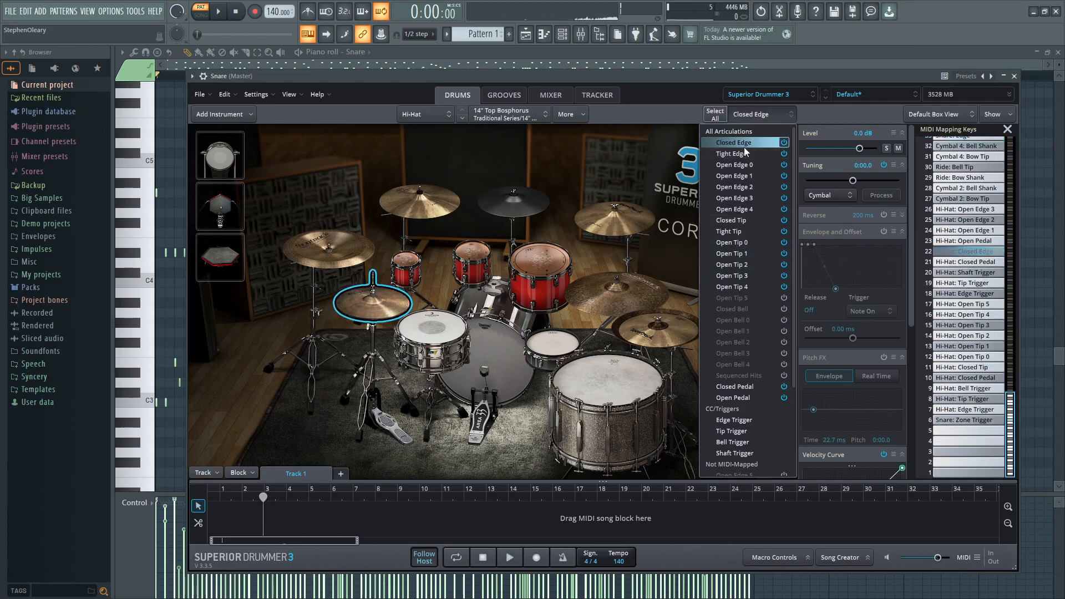
pyautogui.click(747, 152)
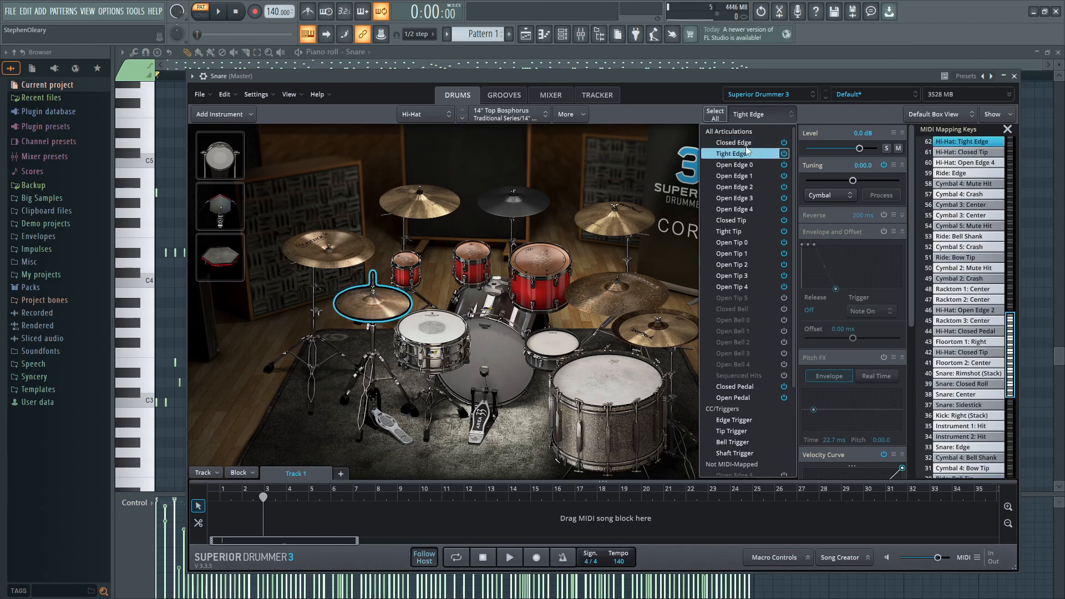
pyautogui.click(391, 295)
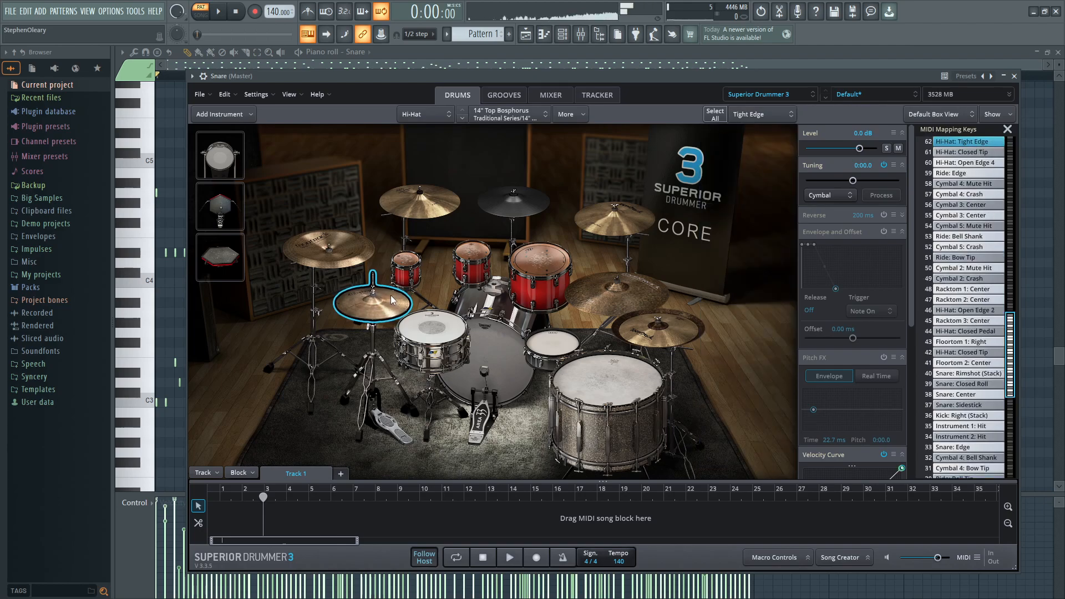
# Enable Envelope and Offset for the hi-hat's Closed Edge articulation and shorten its release to 56.2 ms.
pyautogui.click(752, 116)
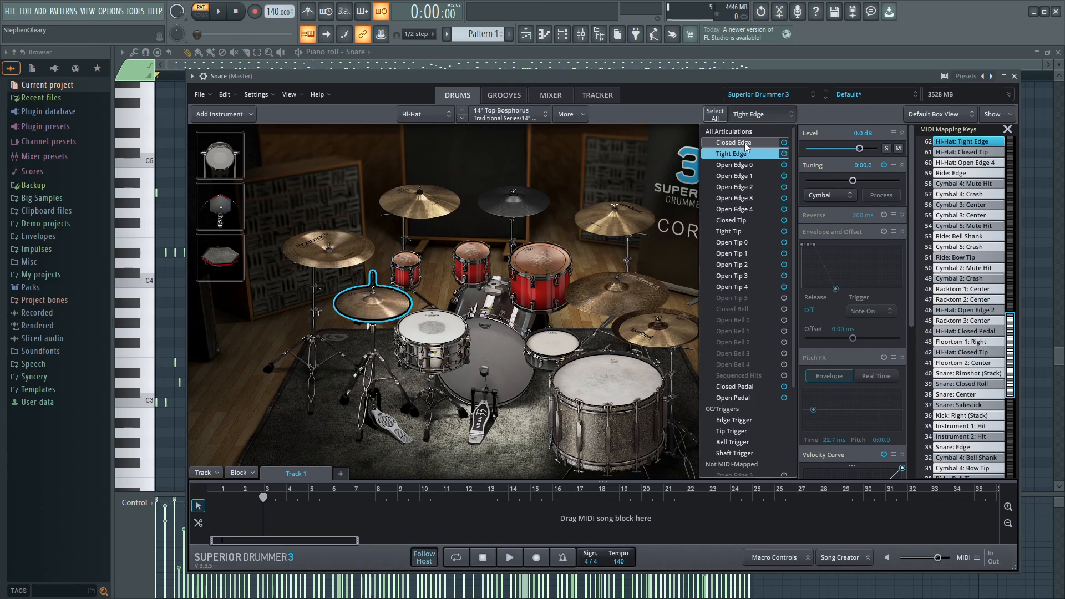
pyautogui.click(744, 142)
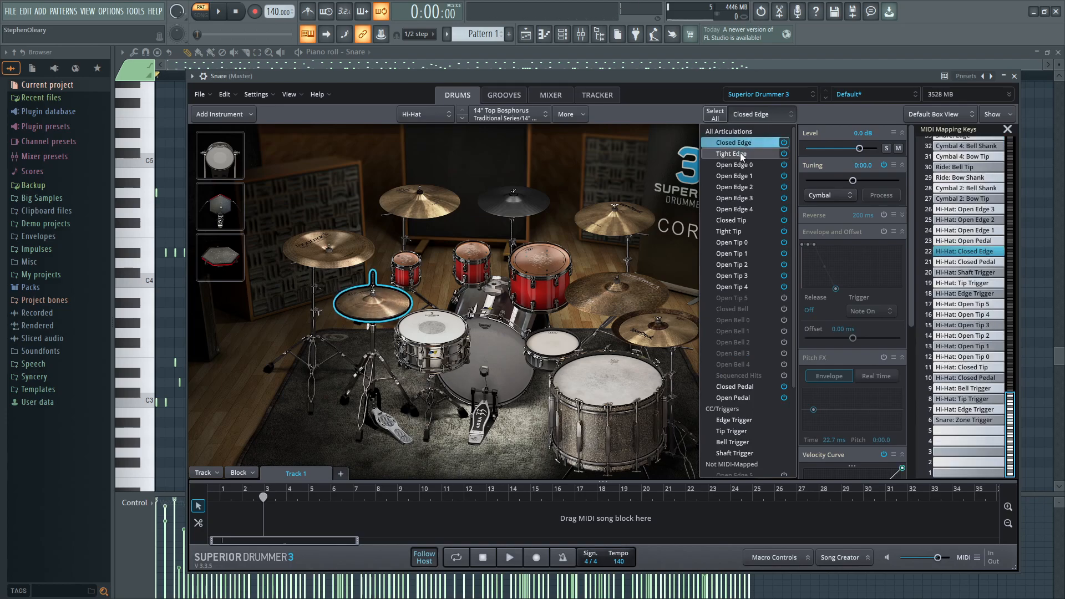
pyautogui.click(884, 230)
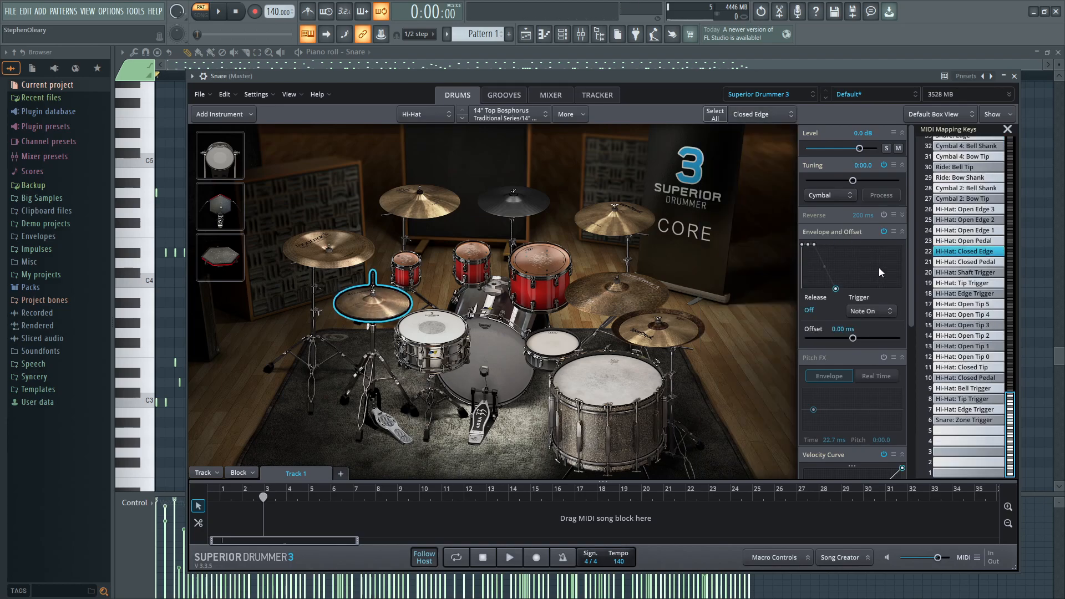
pyautogui.click(753, 116)
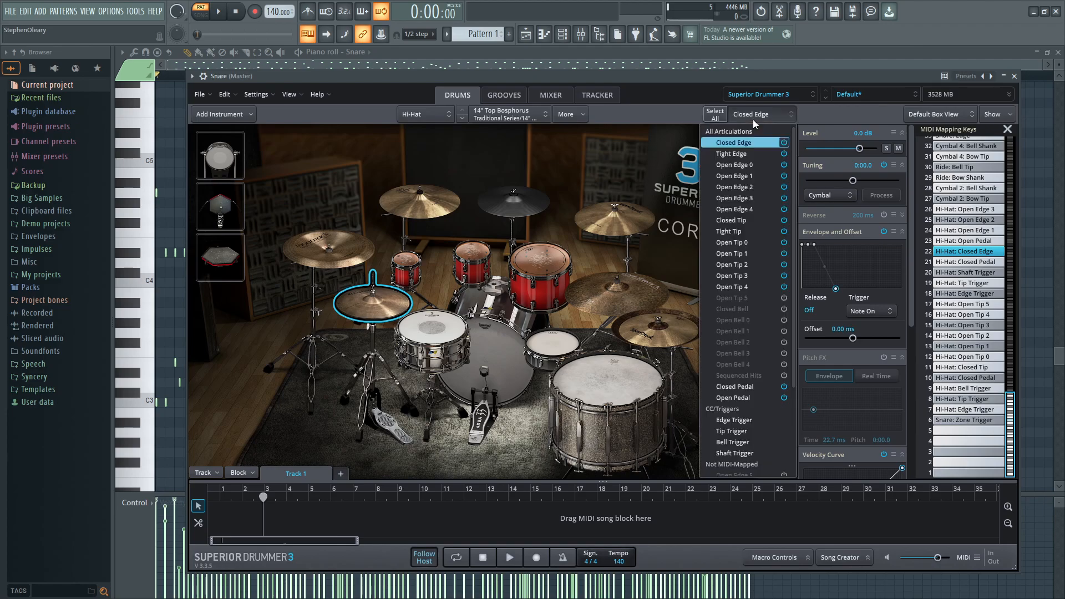
pyautogui.click(733, 153)
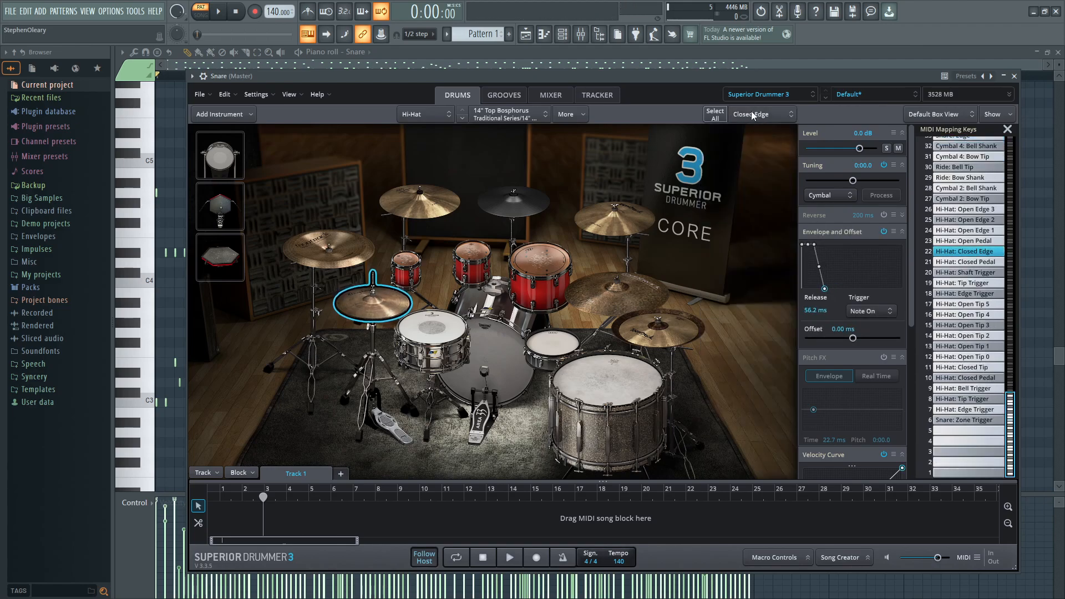
# Shorten the Closed Edge articulation's envelope release to 23.4 ms, audition it and start pattern playback.
pyautogui.click(752, 112)
pyautogui.click(747, 143)
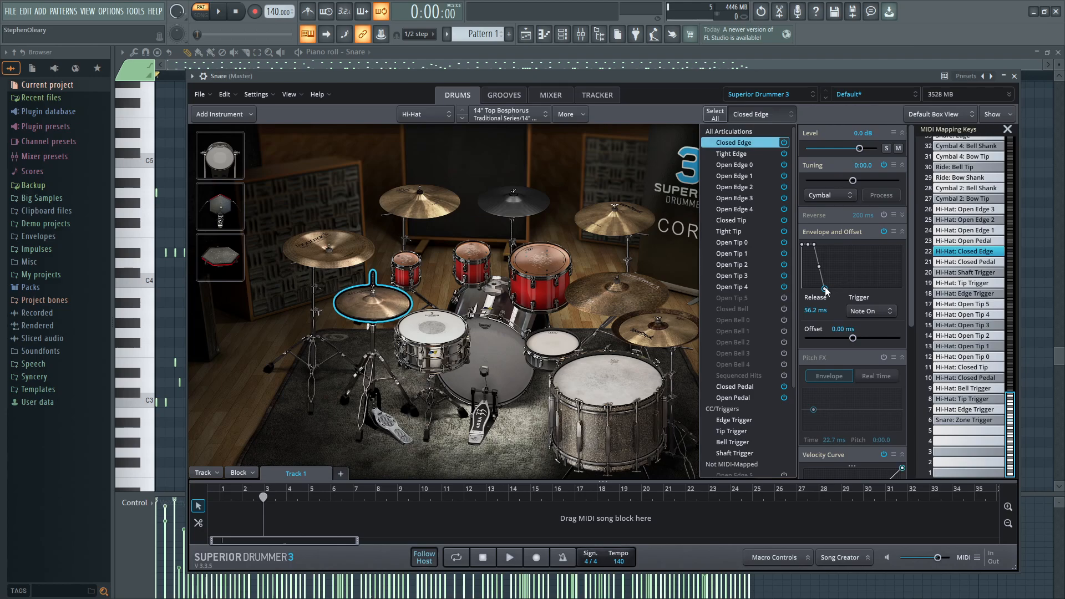
pyautogui.click(741, 114)
pyautogui.press('space')
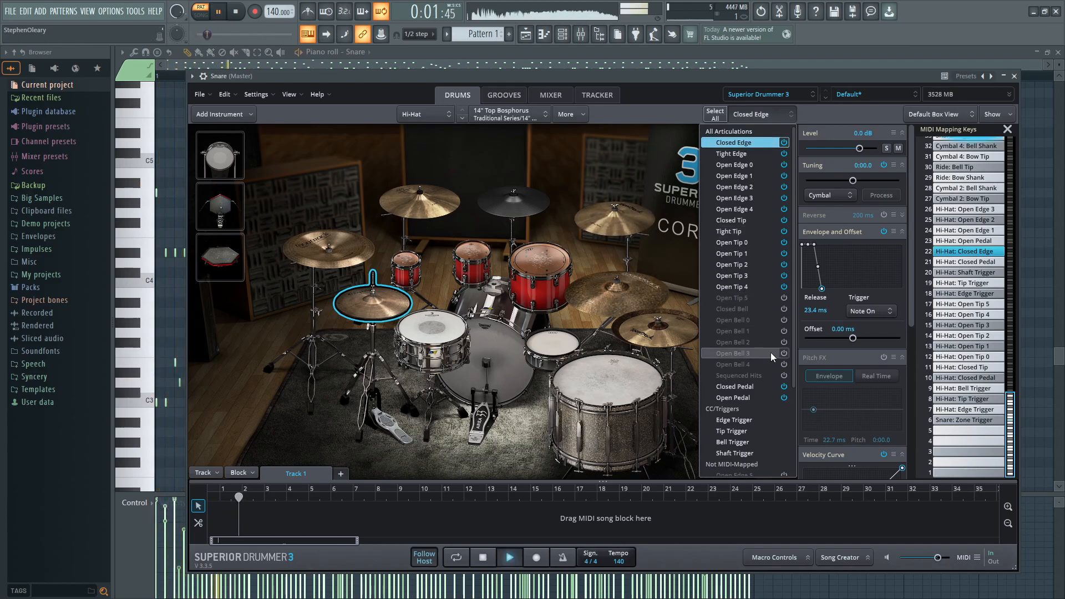
# Stop the pattern playback and preview the Hats 01 grooves from Nova 120 BPM and Antimatter 90 BPM.
pyautogui.click(234, 13)
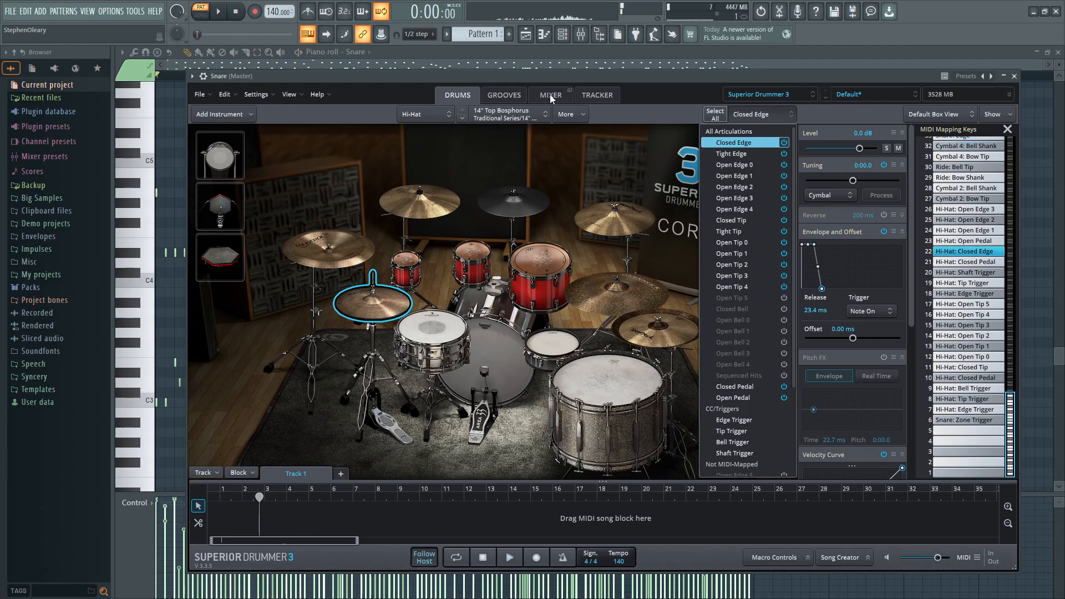
pyautogui.click(502, 95)
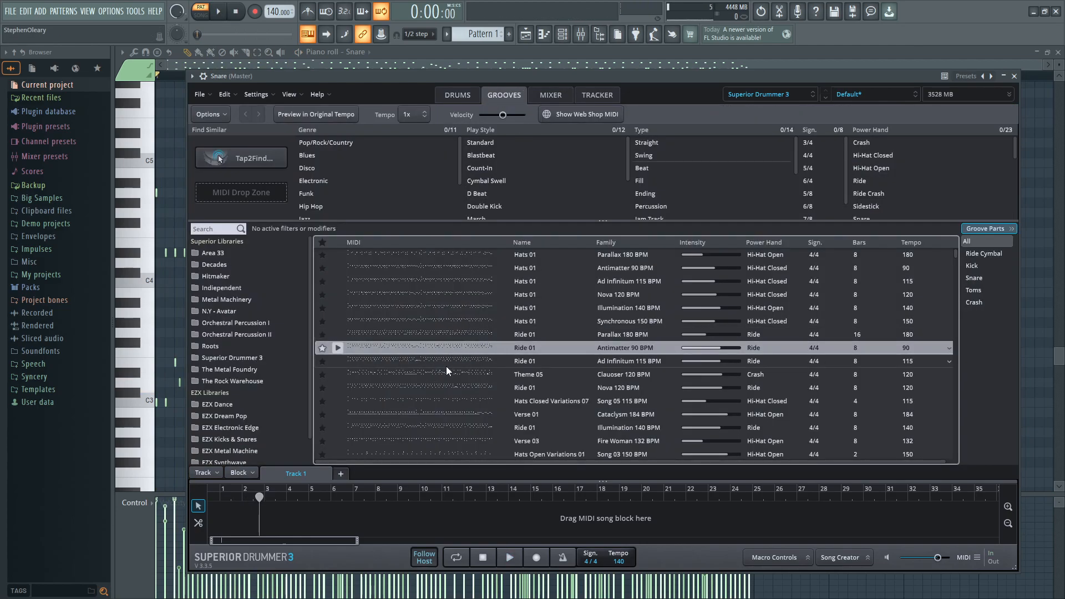
pyautogui.click(337, 294)
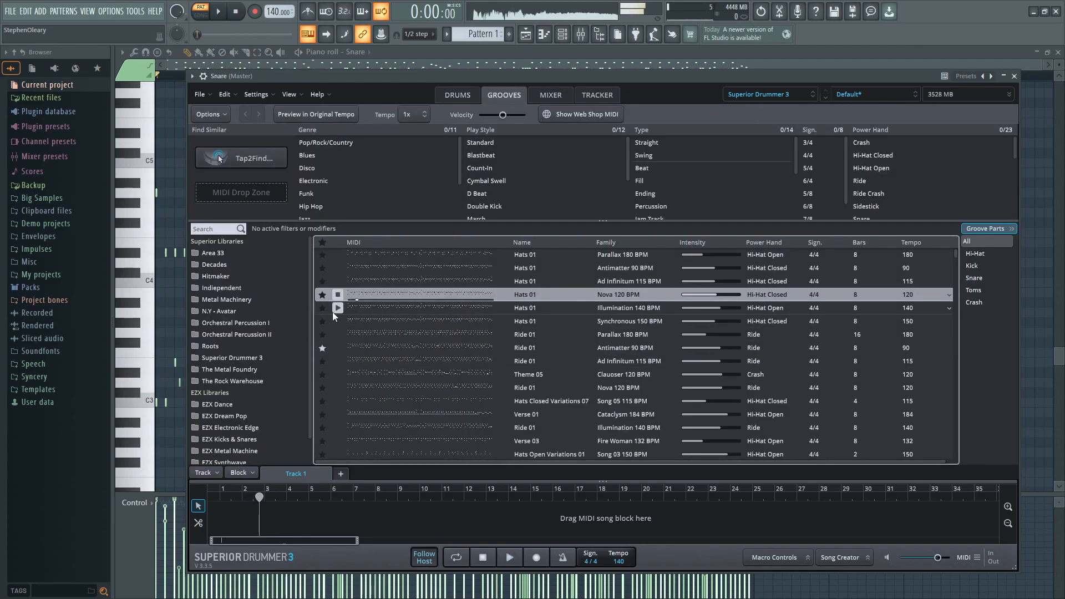
pyautogui.click(338, 270)
# Turn off Envelope and Offset for the hi-hat's Closed Edge articulation while the groove preview runs.
pyautogui.click(464, 94)
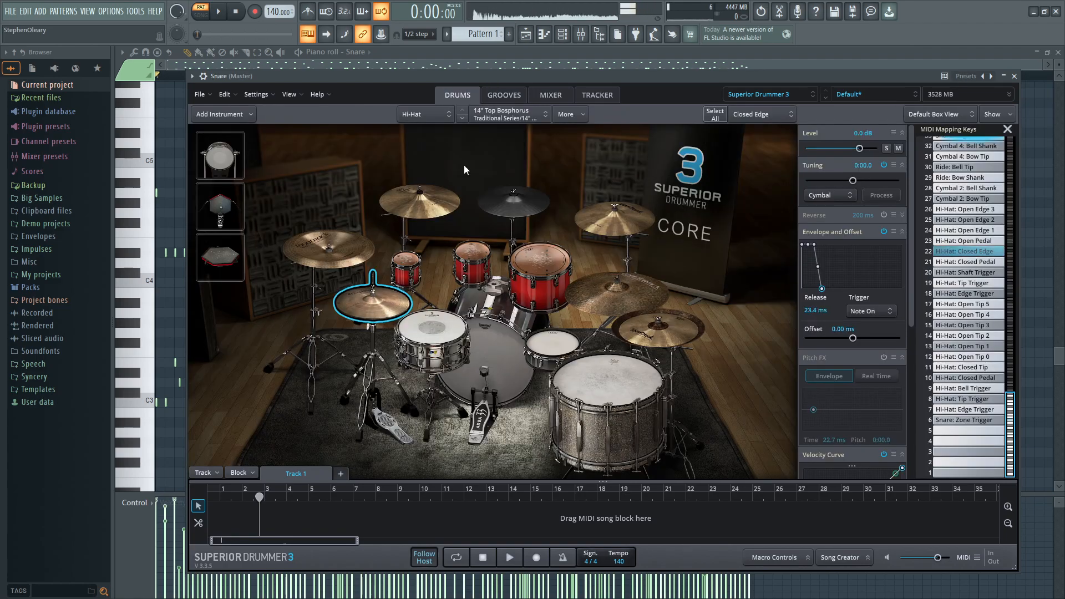
pyautogui.click(750, 115)
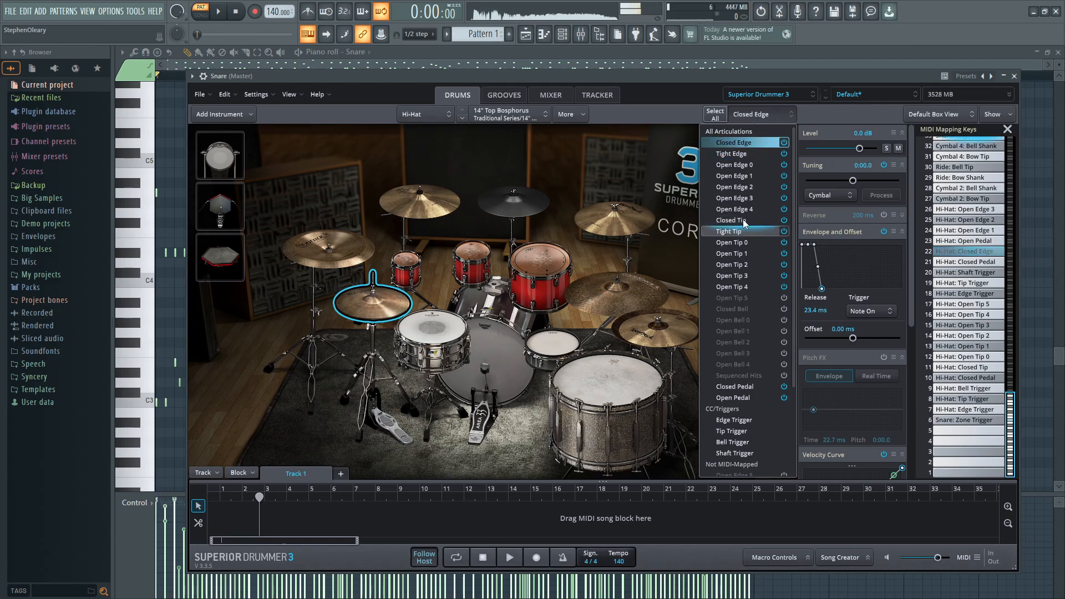
pyautogui.click(884, 232)
# Shorten the Tight Edge articulation's envelope release to 27.9 ms and switch its Envelope and Offset off for comparison.
pyautogui.click(750, 115)
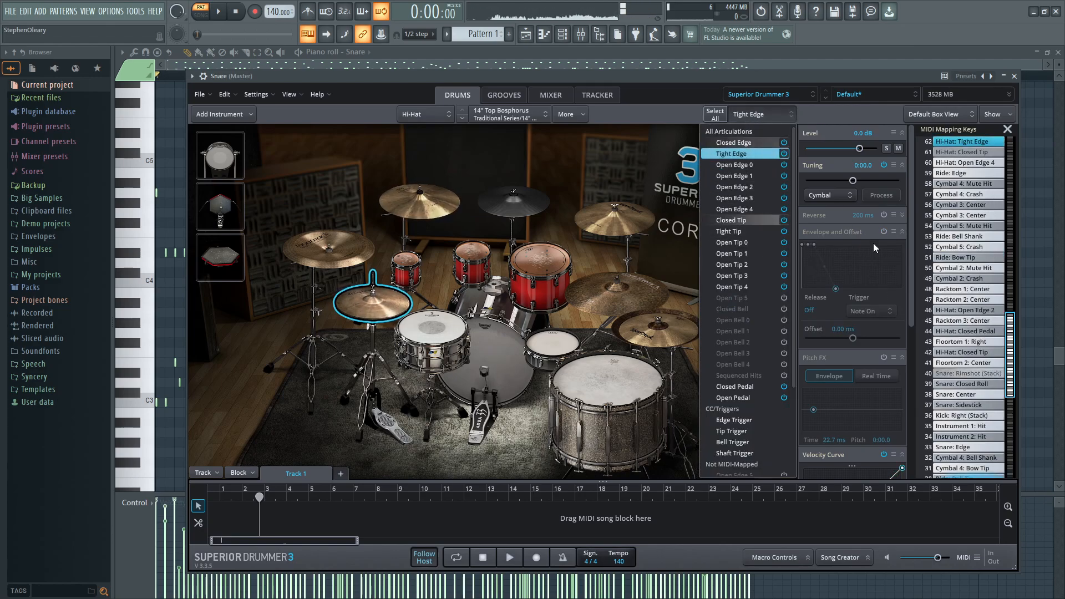
pyautogui.click(741, 152)
pyautogui.moveTo(831, 287); pyautogui.dragTo(822, 289)
pyautogui.click(884, 232)
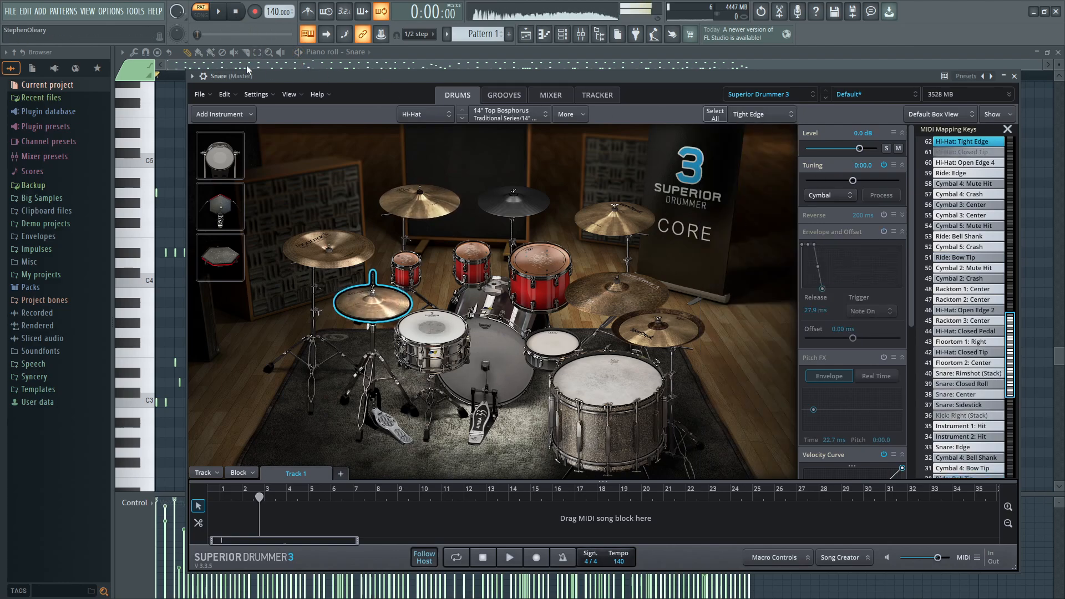
# Stop the groove preview and reset the Tight Edge articulation's release to Off with Envelope and Offset enabled.
pyautogui.click(504, 95)
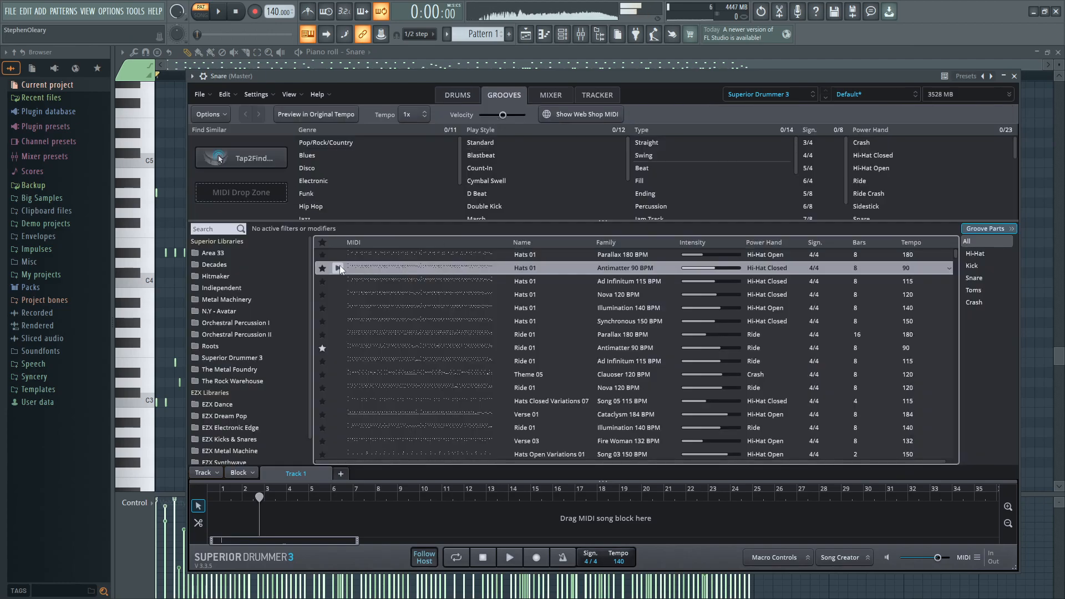
pyautogui.click(474, 95)
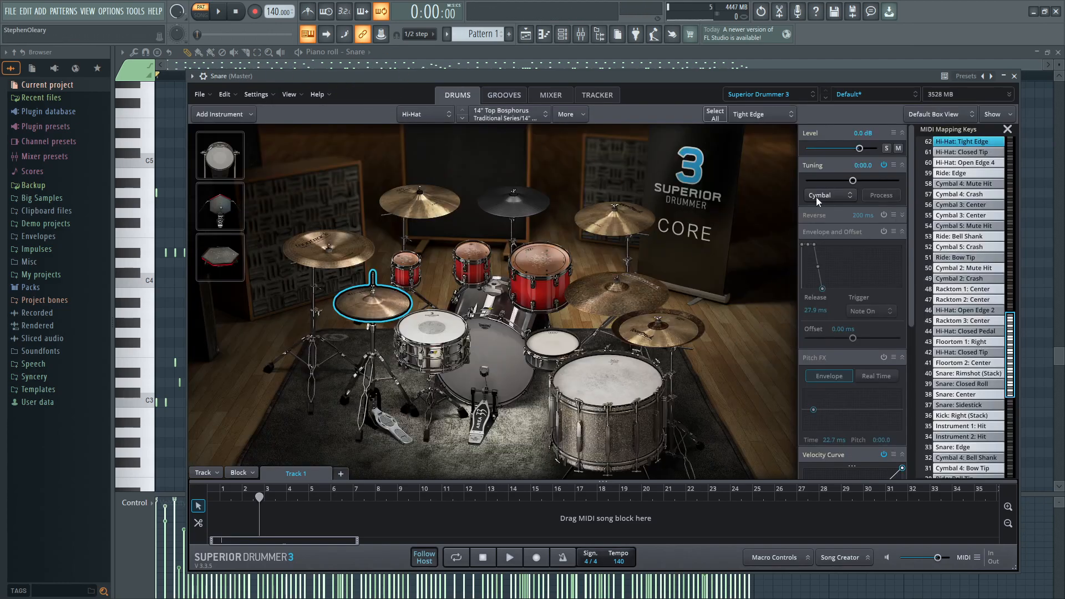
pyautogui.click(746, 115)
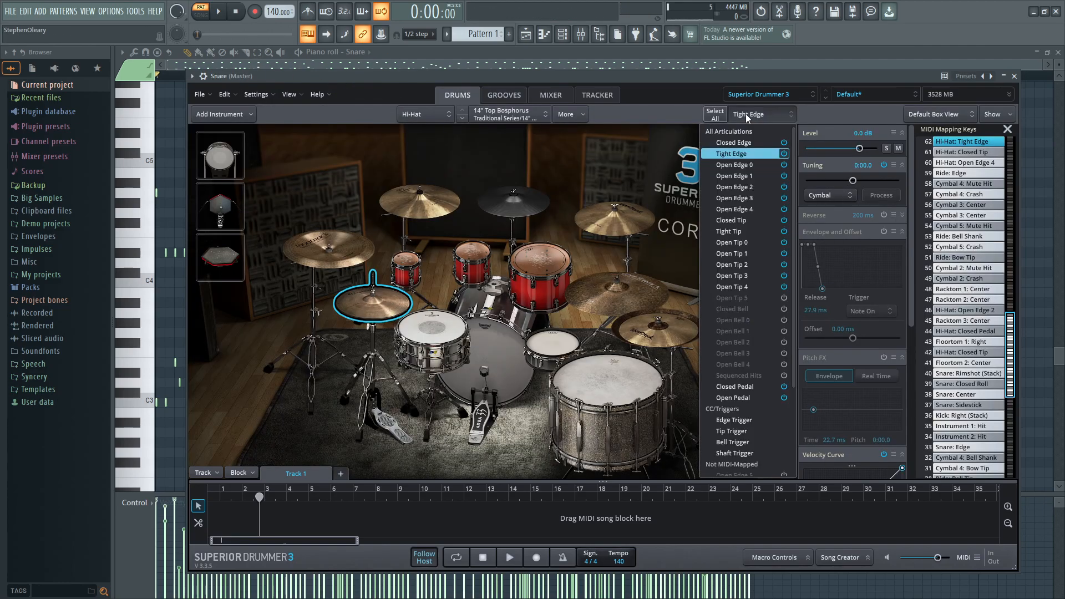
pyautogui.doubleClick(822, 289)
pyautogui.click(761, 114)
pyautogui.click(758, 153)
pyautogui.doubleClick(832, 287)
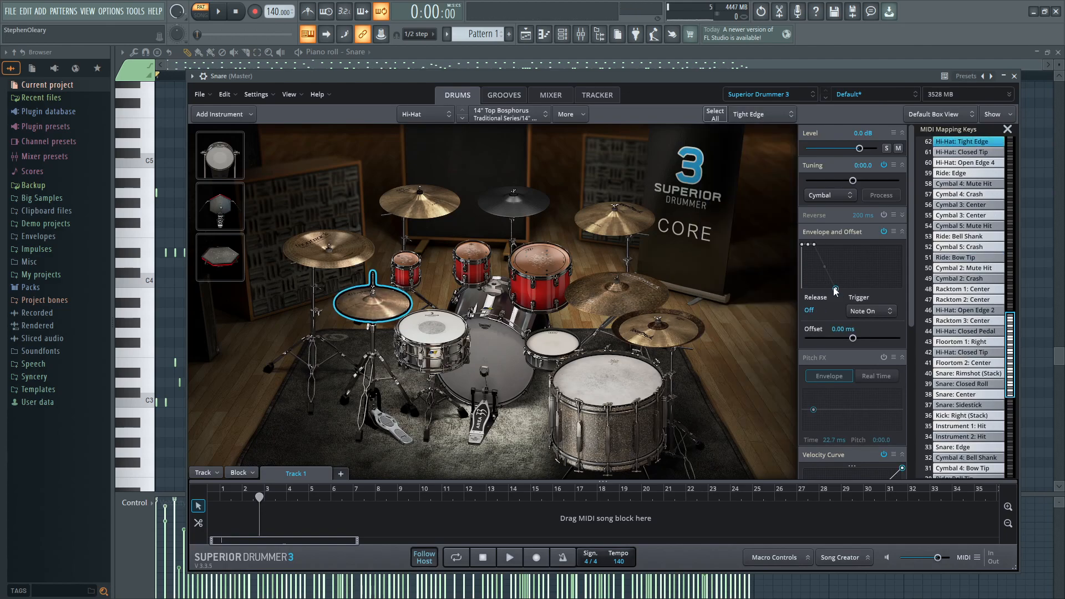
# Shorten the Tight Edge articulation's envelope release to 39.6 ms and audition it.
pyautogui.click(753, 116)
pyautogui.click(753, 155)
pyautogui.moveTo(830, 288); pyautogui.dragTo(823, 289)
pyautogui.click(754, 115)
pyautogui.click(752, 155)
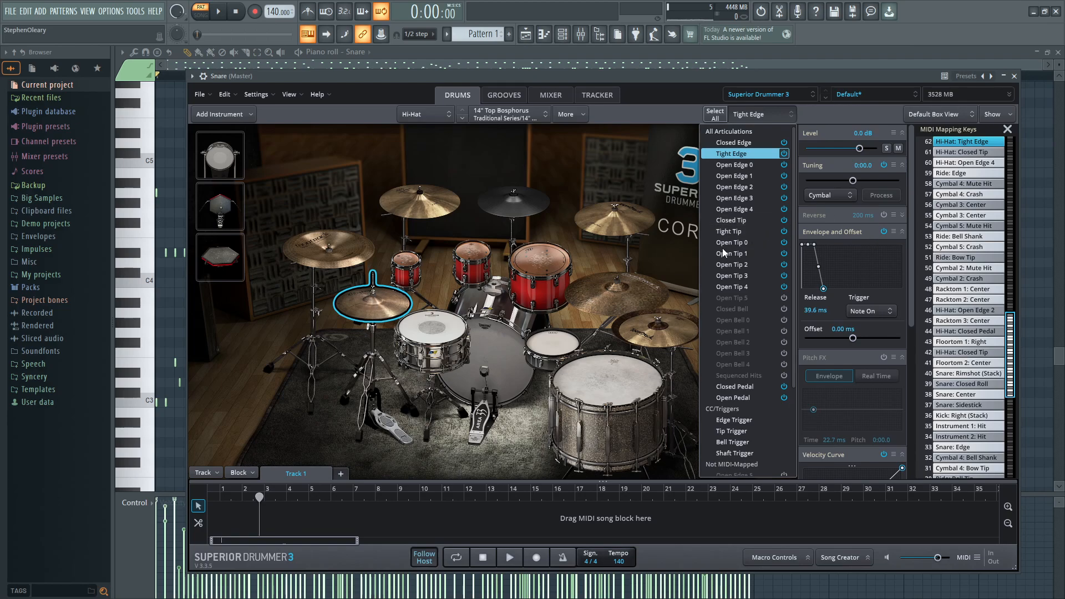
pyautogui.click(411, 303)
pyautogui.click(395, 304)
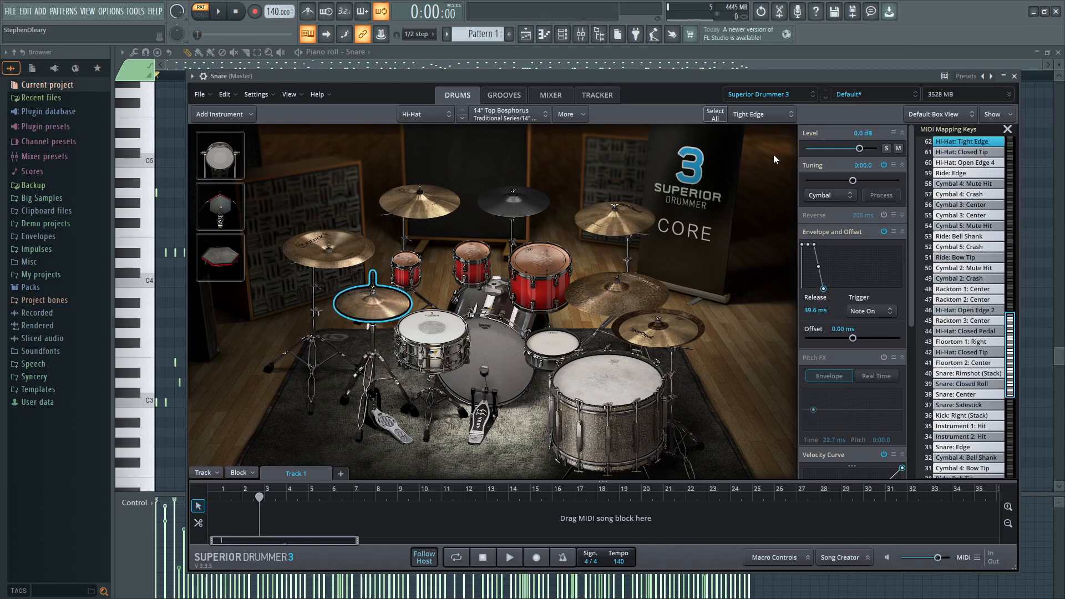
# Audition the hi-hat's Open Edge articulations, alternating Open Edge 4 with Tight Edge to compare how the open sound is choked.
pyautogui.click(763, 114)
pyautogui.click(738, 187)
pyautogui.click(760, 209)
pyautogui.click(760, 206)
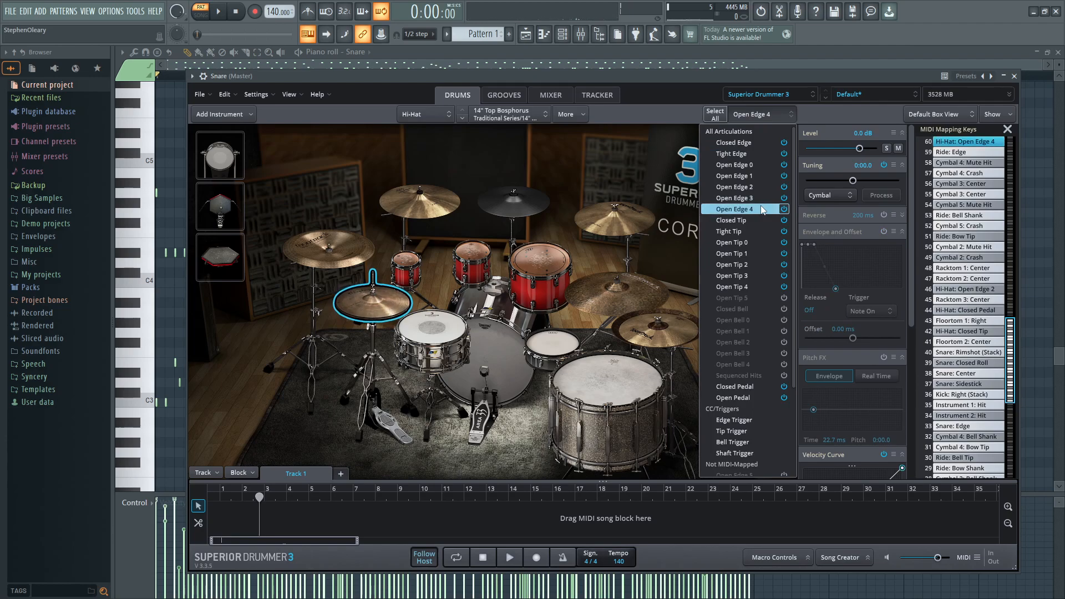
pyautogui.click(761, 205)
pyautogui.click(752, 155)
pyautogui.click(758, 204)
pyautogui.click(752, 155)
pyautogui.click(757, 206)
pyautogui.click(752, 155)
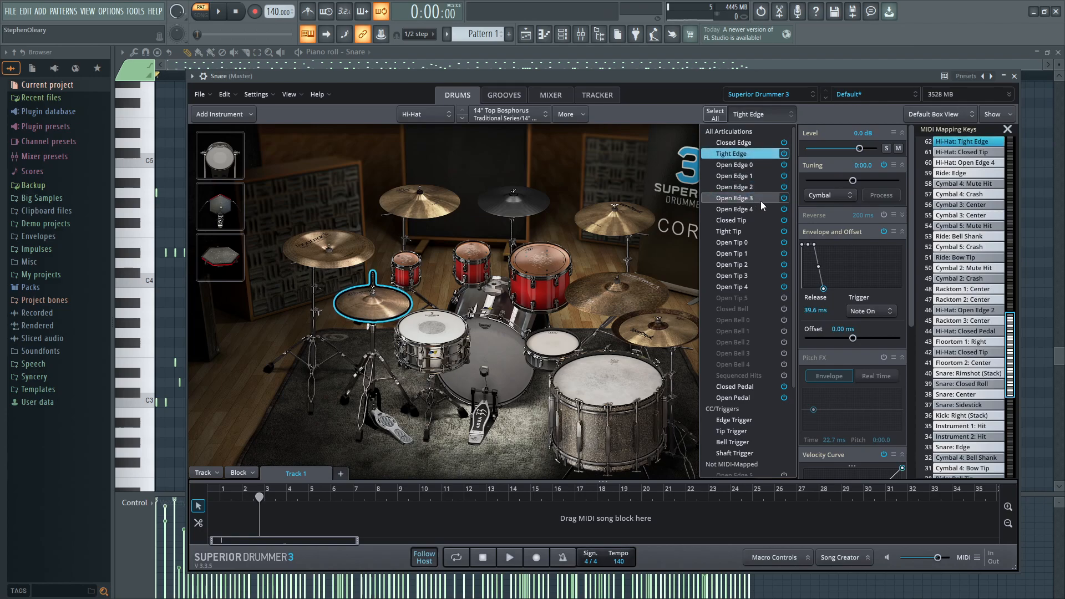
pyautogui.click(614, 163)
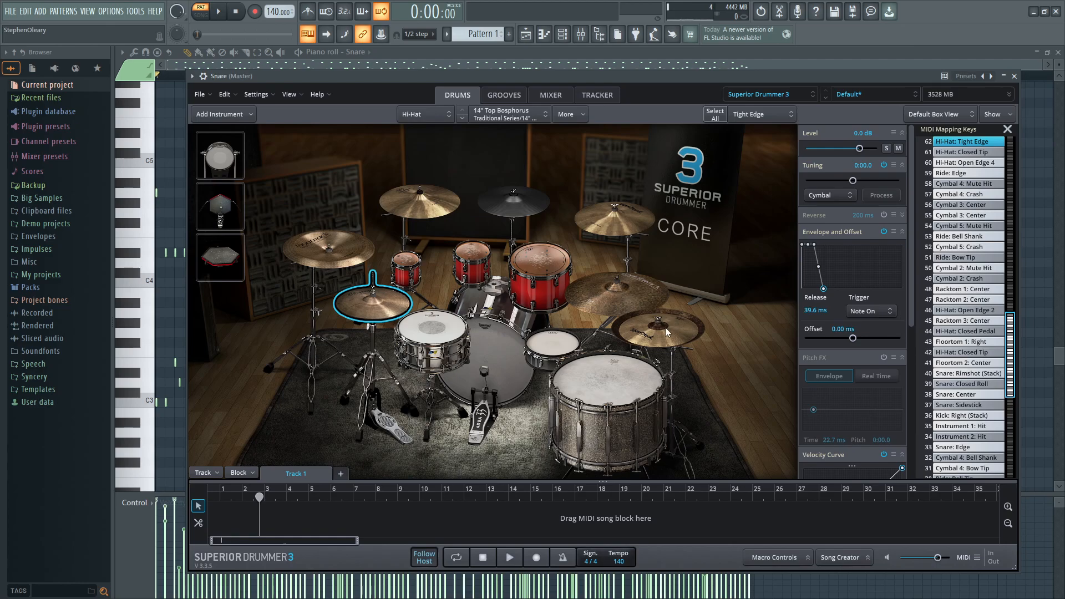
# Audition the kit's crash cymbals and the ride one after another.
pyautogui.click(682, 325)
pyautogui.click(345, 252)
pyautogui.click(624, 296)
pyautogui.click(619, 222)
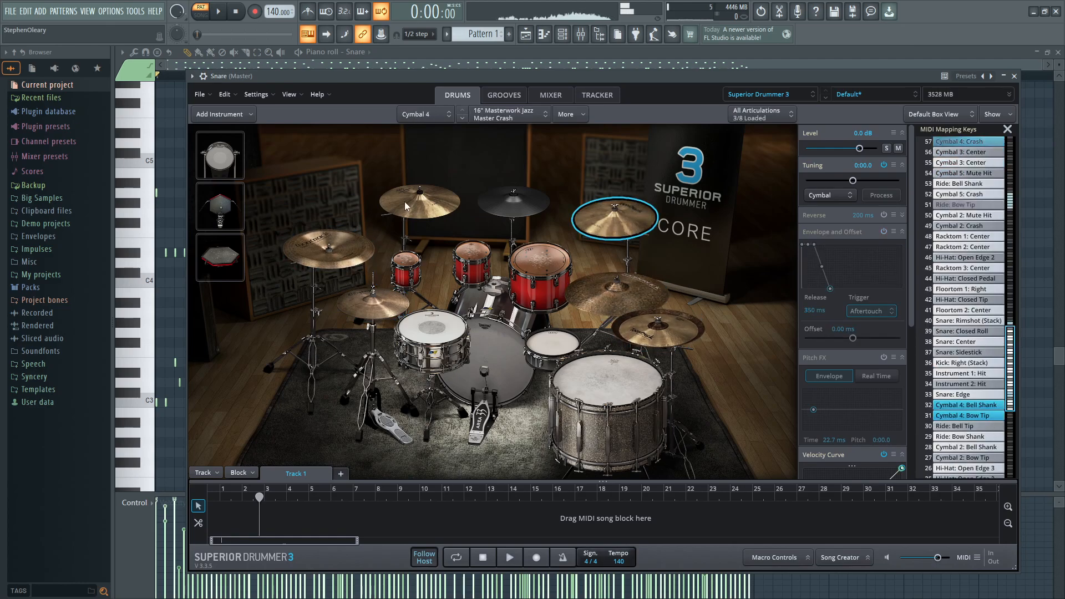
pyautogui.click(427, 206)
pyautogui.click(630, 290)
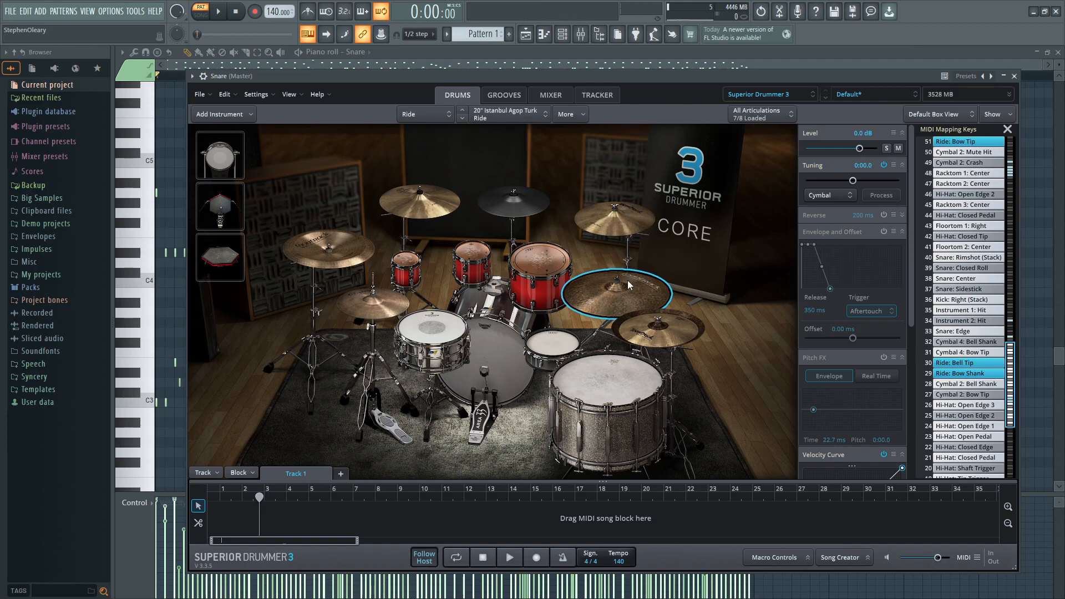
# Select the OH Dyn channel in the mixer and examine its bleed and close mic sources alongside the other mic channels.
pyautogui.click(551, 95)
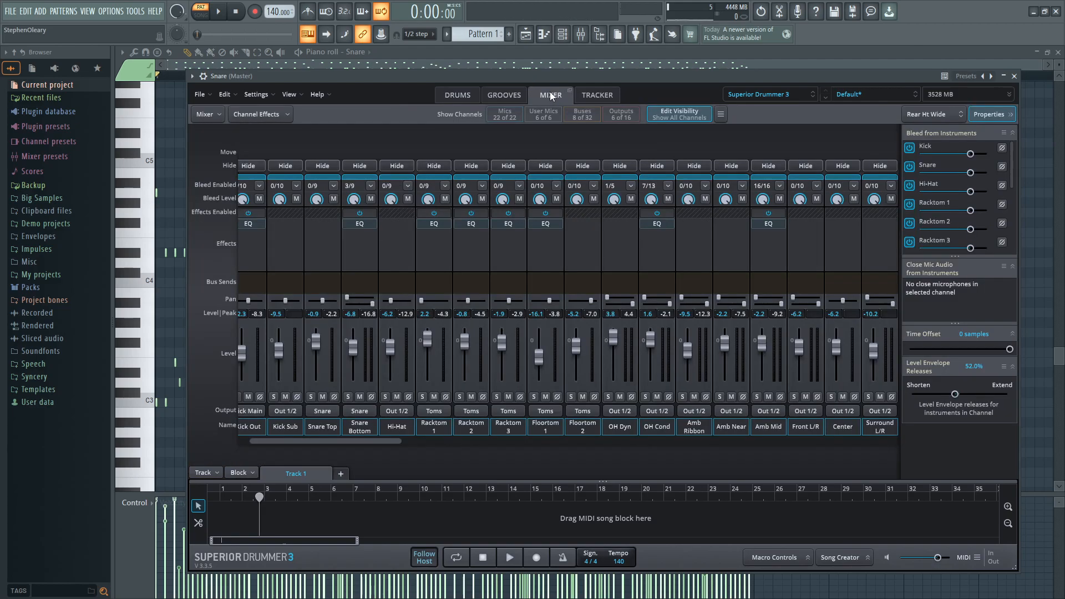
pyautogui.moveTo(355, 440); pyautogui.dragTo(345, 440)
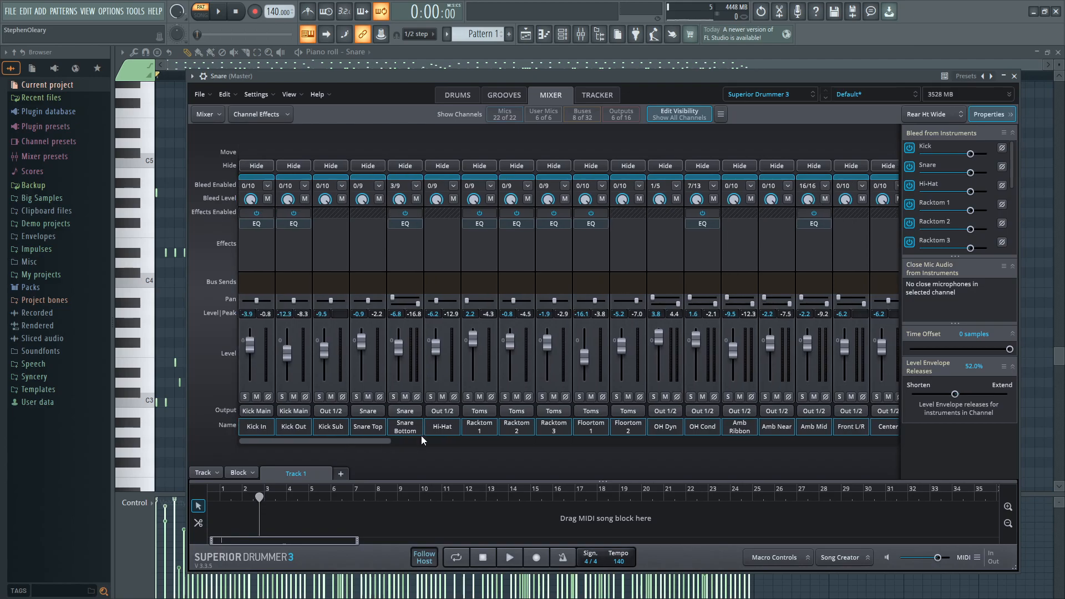
pyautogui.click(654, 428)
pyautogui.moveTo(379, 440); pyautogui.dragTo(411, 440)
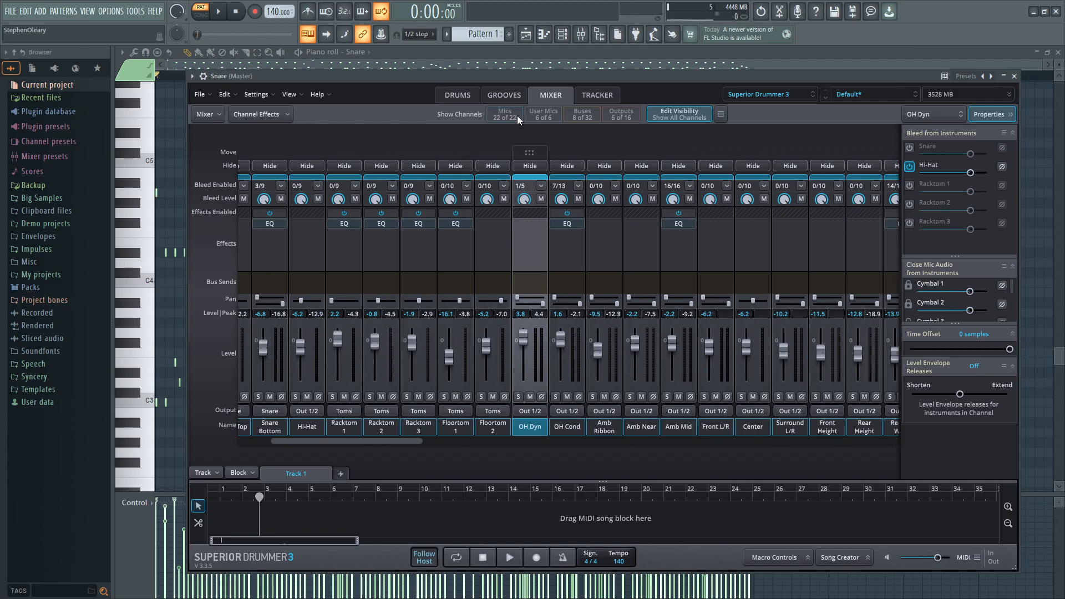
# Audition Cymbal 4, enable its Envelope and Offset and set the envelope trigger to Note On.
pyautogui.click(458, 95)
pyautogui.click(634, 216)
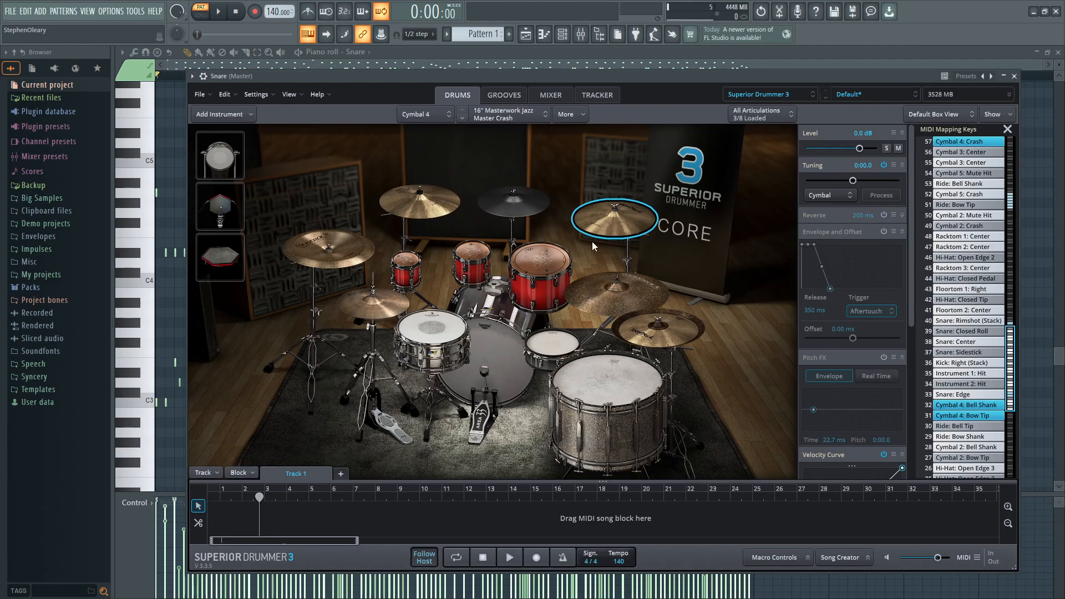
pyautogui.click(655, 328)
pyautogui.click(629, 211)
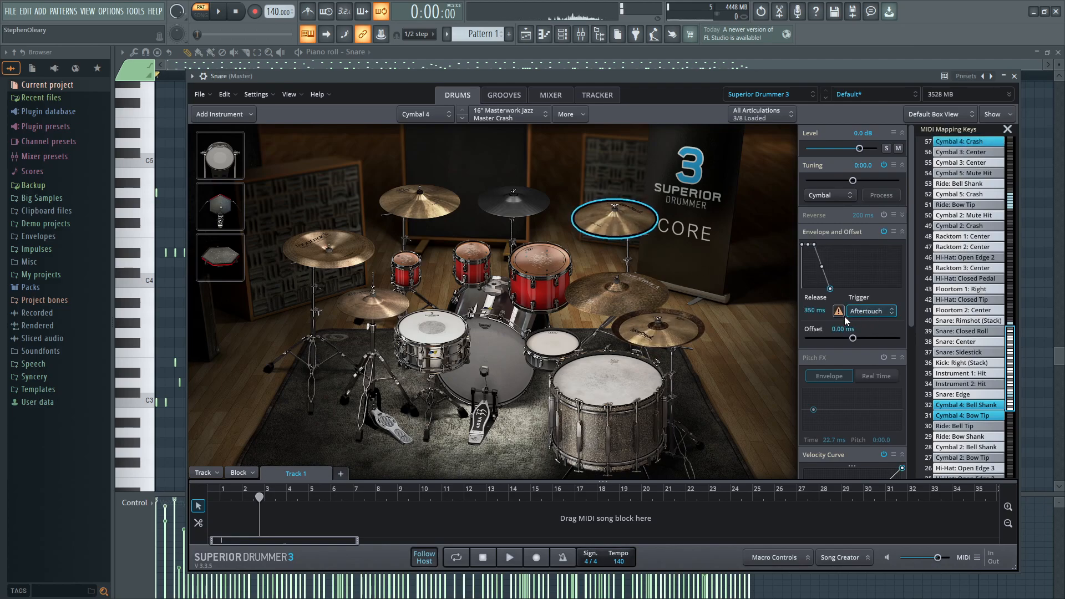
pyautogui.click(860, 312)
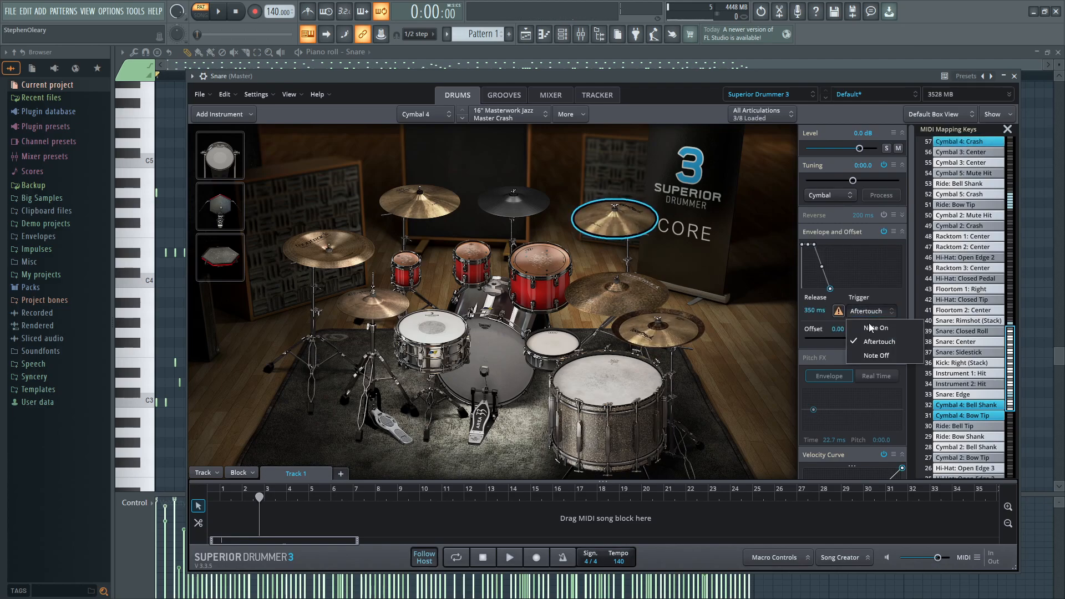
pyautogui.click(875, 328)
# Audition repeated Cymbal 4 hits with the 350 ms release and compare them with the release set to Off.
pyautogui.click(629, 222)
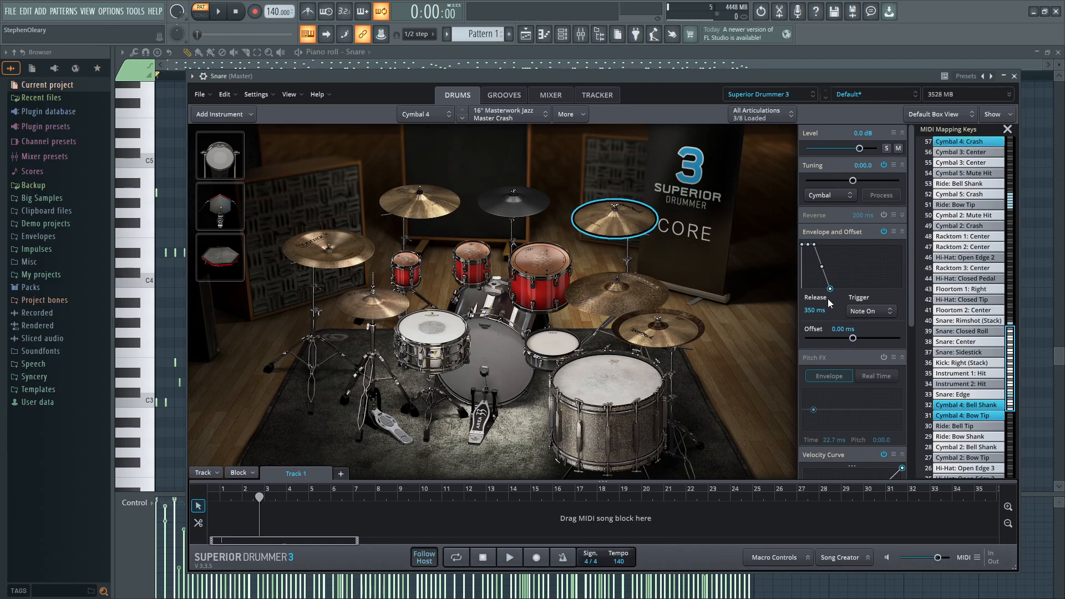
pyautogui.click(637, 222)
pyautogui.click(637, 219)
pyautogui.click(640, 227)
pyautogui.moveTo(830, 290); pyautogui.dragTo(832, 289)
pyautogui.click(638, 222)
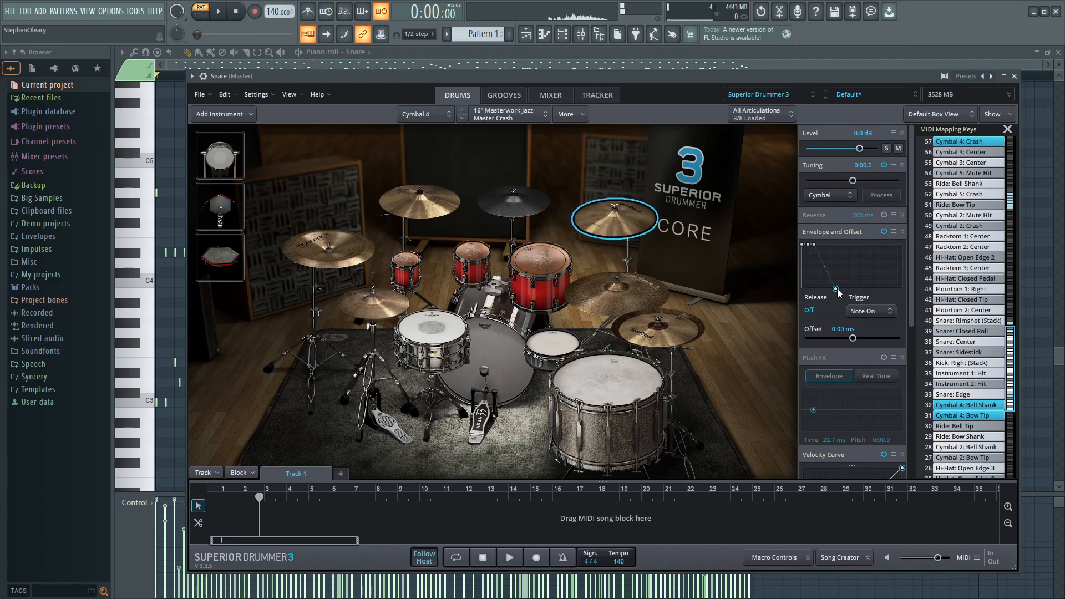
# Audition Cymbal 4 with its release at 56.2 ms, lengthen it to about 654 ms and turn Envelope and Offset off.
pyautogui.moveTo(830, 290); pyautogui.dragTo(824, 288)
pyautogui.click(636, 228)
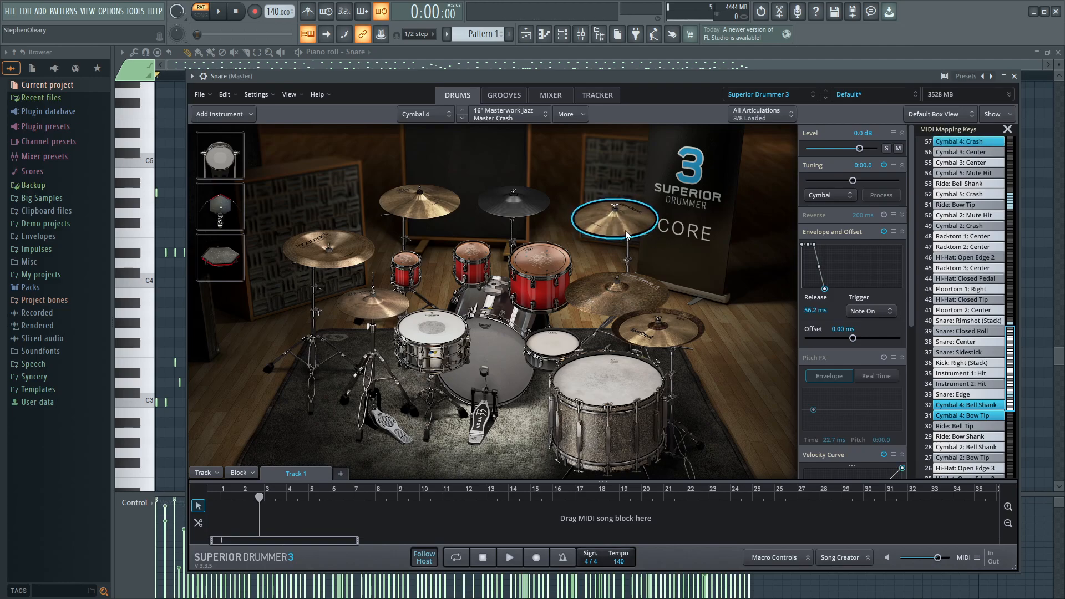
pyautogui.moveTo(826, 290); pyautogui.dragTo(834, 292)
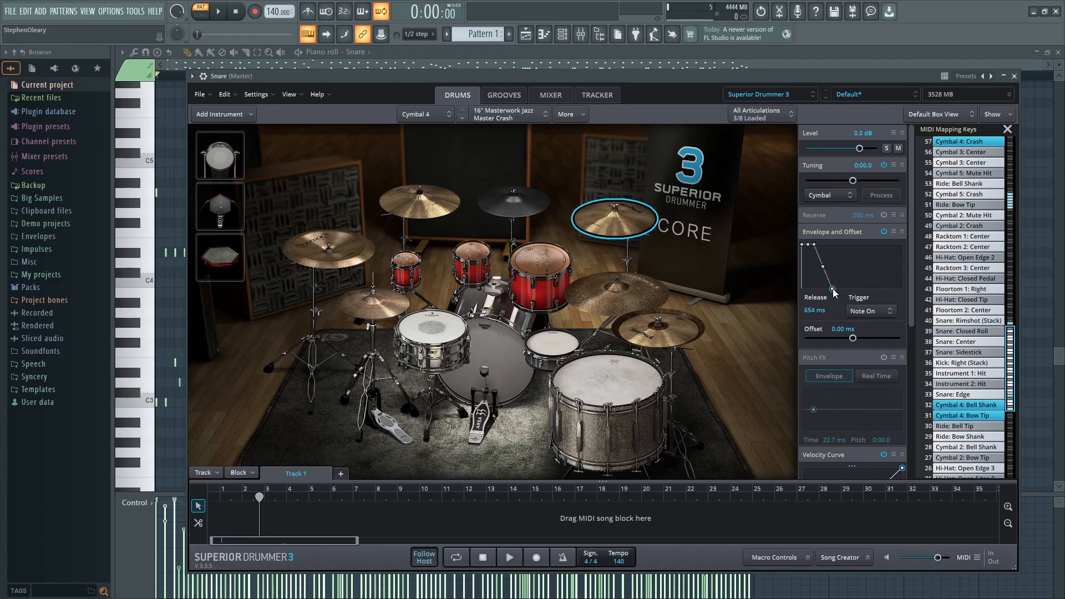
pyautogui.click(883, 233)
# Select the hi-hat and show its Closed Edge articulation's settings.
pyautogui.click(385, 308)
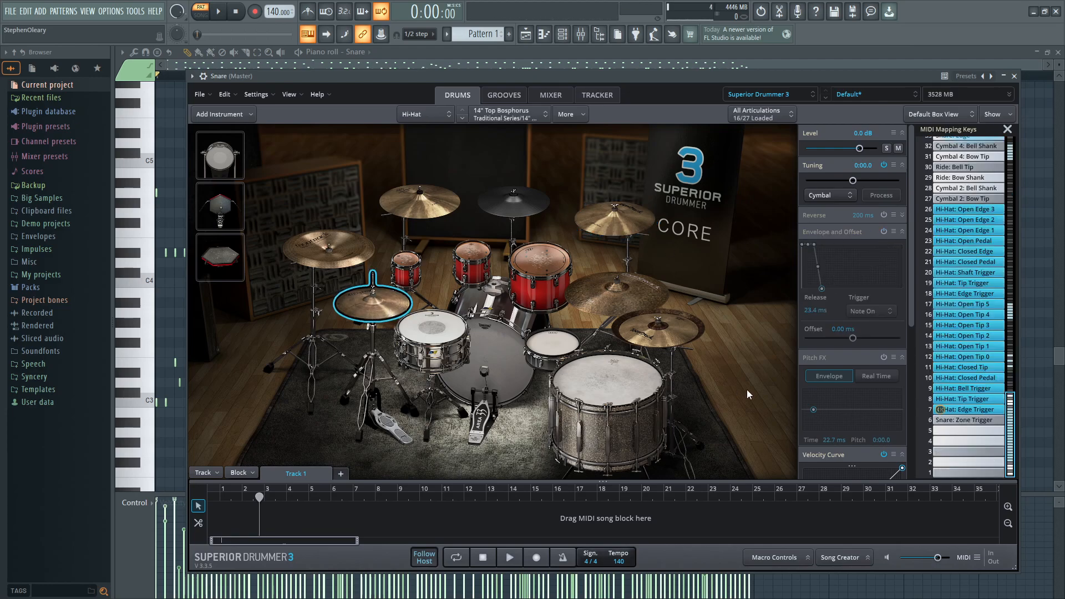
pyautogui.click(781, 116)
pyautogui.click(757, 142)
pyautogui.click(647, 171)
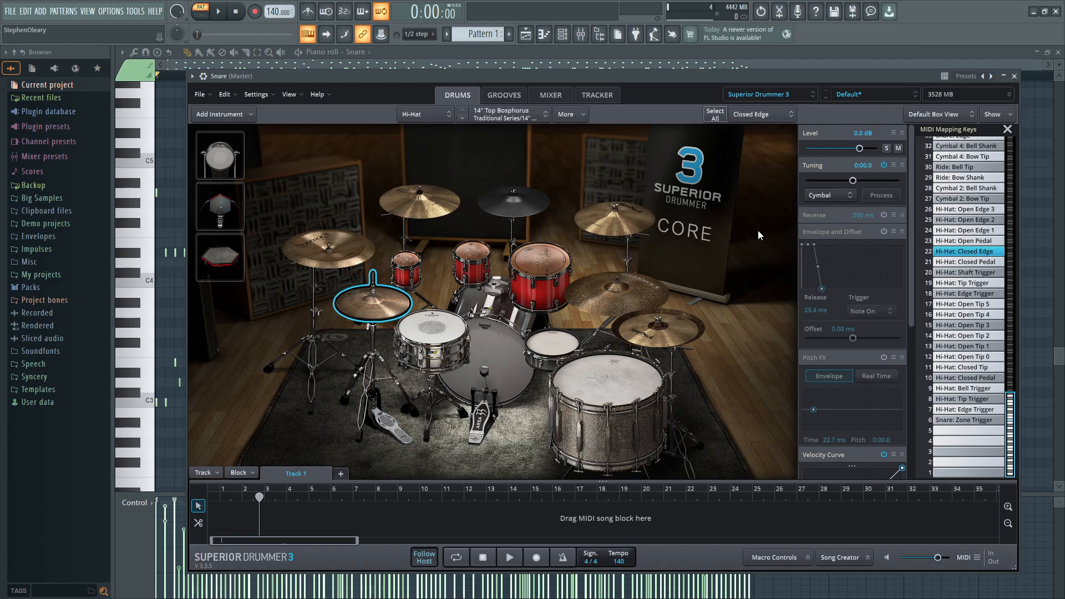
# Examine the bus channels in the mixer, from Kick Sub and Toms through the unused buses.
pyautogui.click(548, 98)
pyautogui.moveTo(384, 442); pyautogui.dragTo(567, 445)
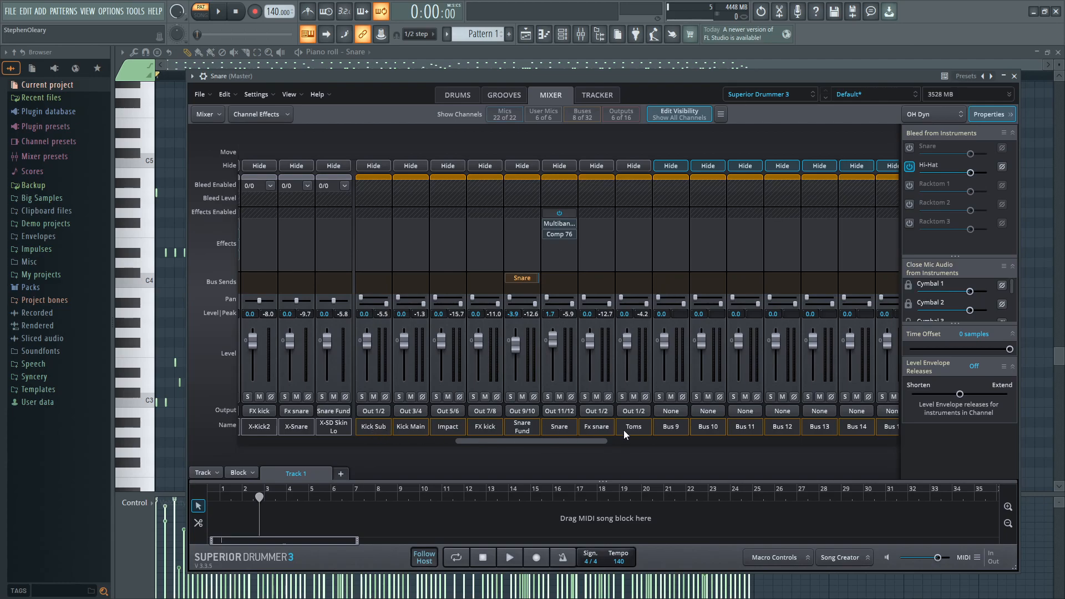
pyautogui.moveTo(598, 441); pyautogui.dragTo(610, 443)
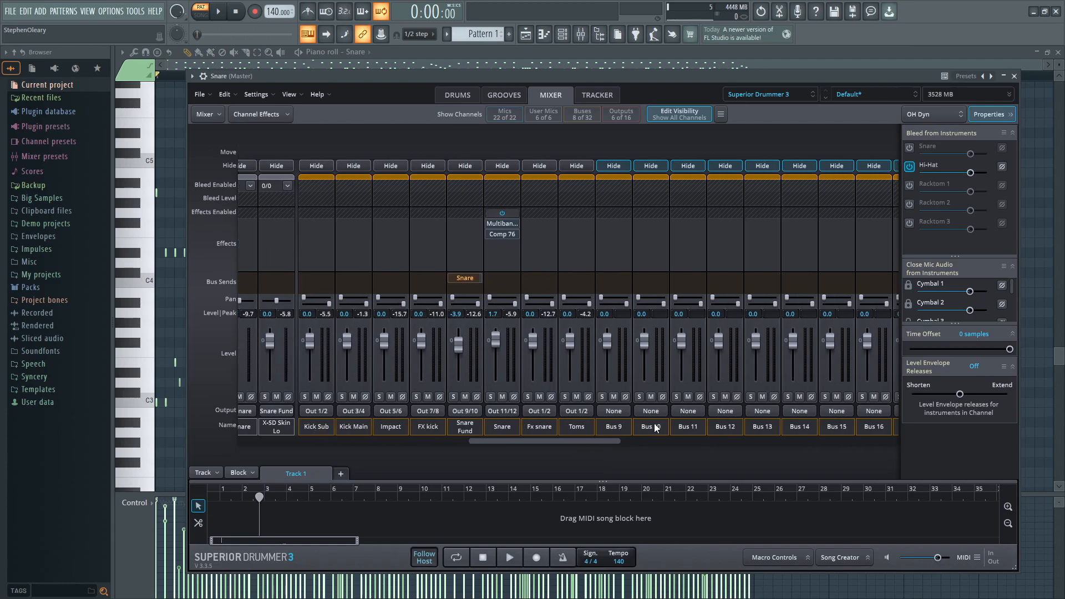